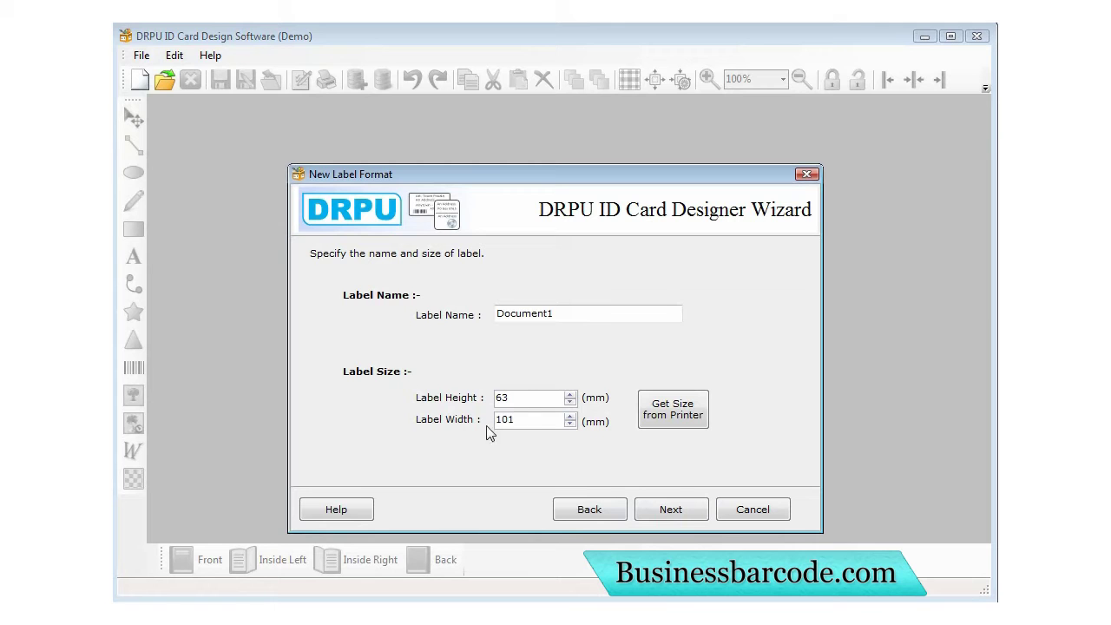
Keep the 63 × 101 mm card size with the unfolded Postcard (No Fold) type and shape.
{"action": "left_click", "coordinate": [670, 512]}
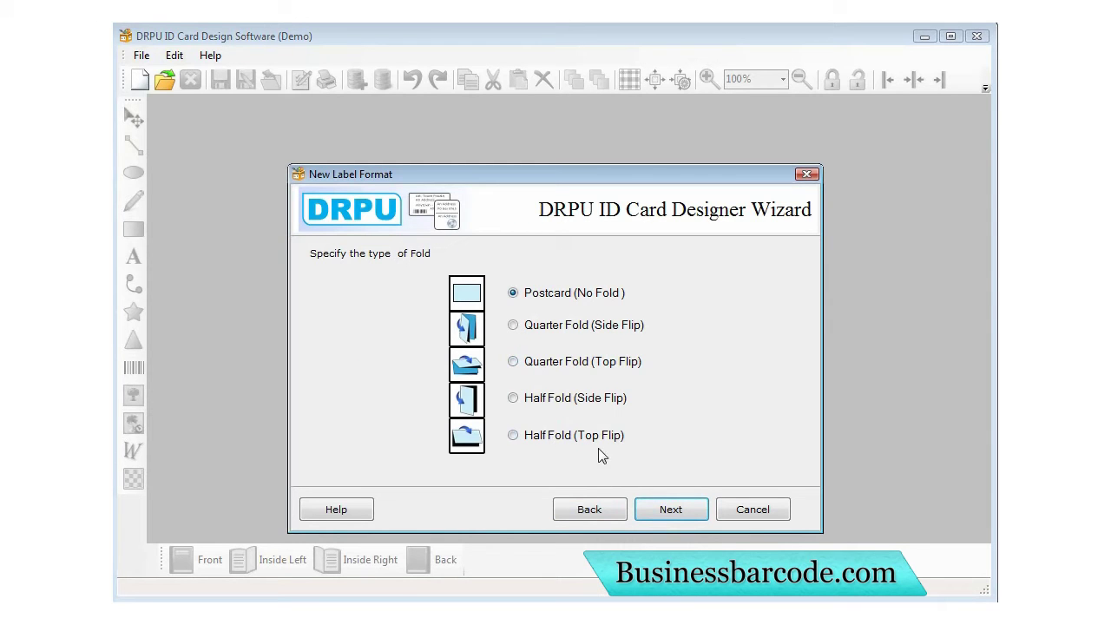
{"action": "left_click", "coordinate": [670, 512]}
{"action": "left_click", "coordinate": [675, 513]}
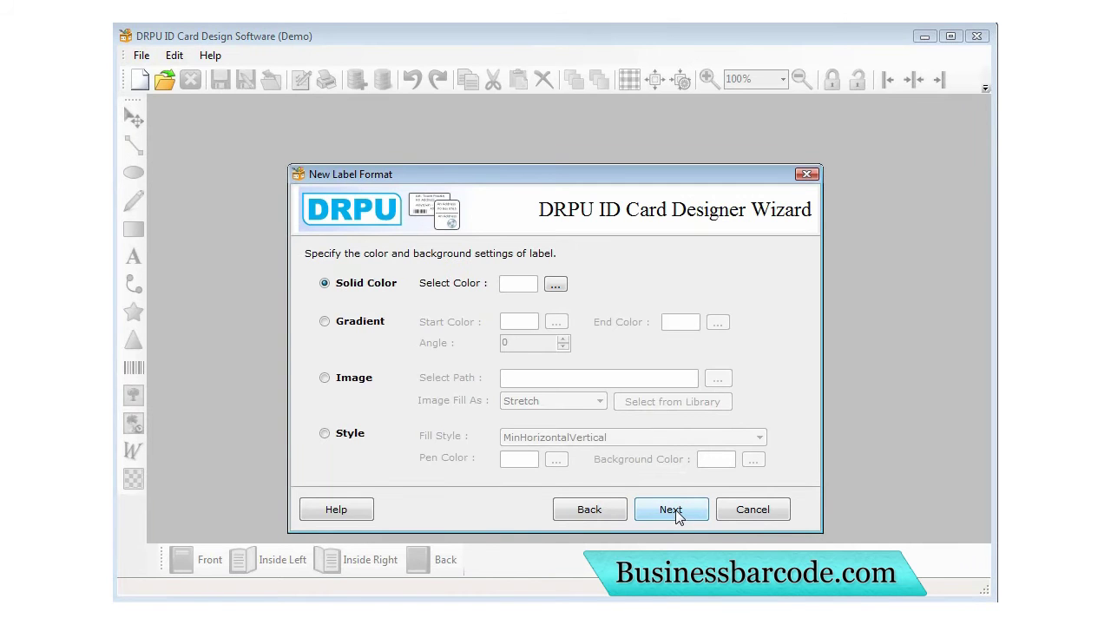
Give the card a light grey solid background and finish the wizard to open Document1.
{"action": "left_click", "coordinate": [555, 287]}
{"action": "left_click_drag", "start_coordinate": [743, 176], "coordinate": [743, 189]}
{"action": "left_click", "coordinate": [420, 411]}
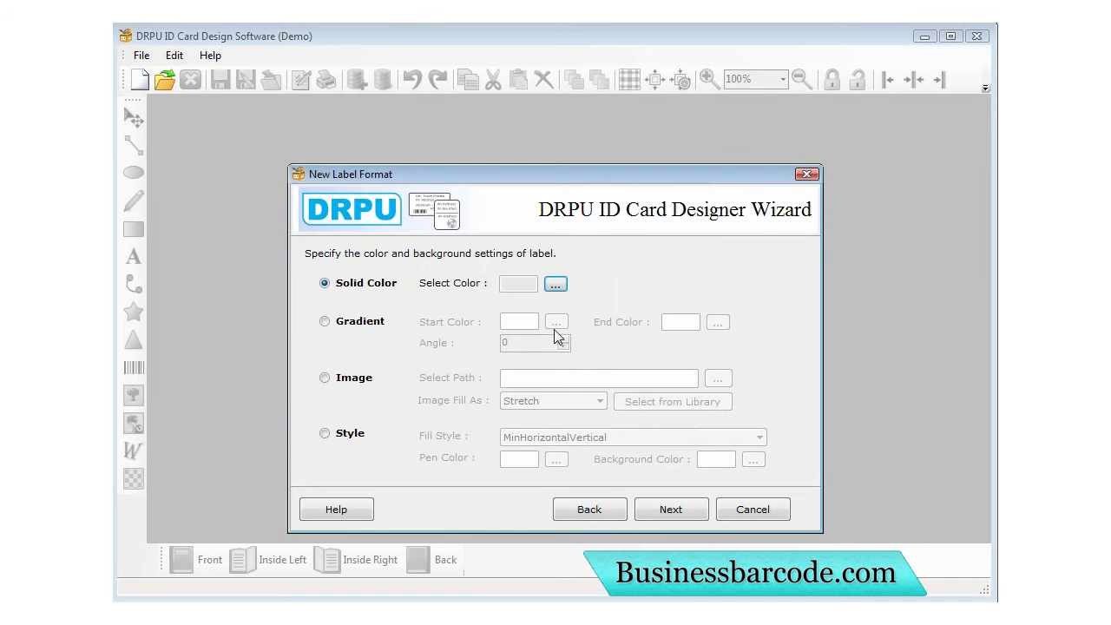
{"action": "left_click", "coordinate": [672, 512]}
{"action": "left_click", "coordinate": [666, 508]}
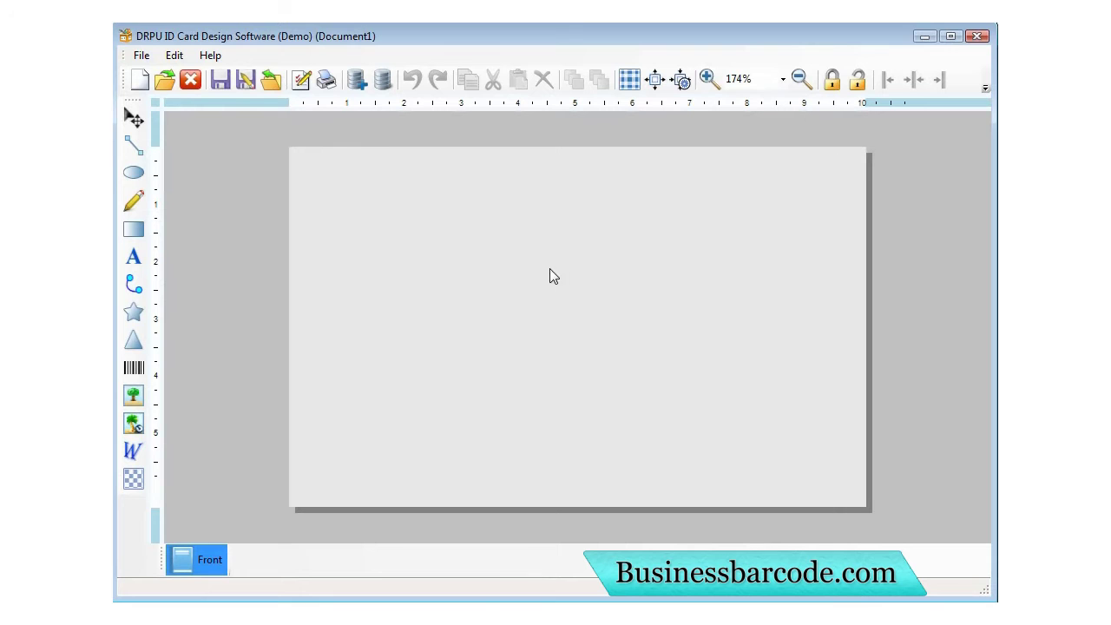
Zoom to 100% and draw a tall narrow rectangle on the card's right side.
{"action": "left_click", "coordinate": [738, 78]}
{"action": "type", "text": "100"}
{"action": "key", "text": "Return"}
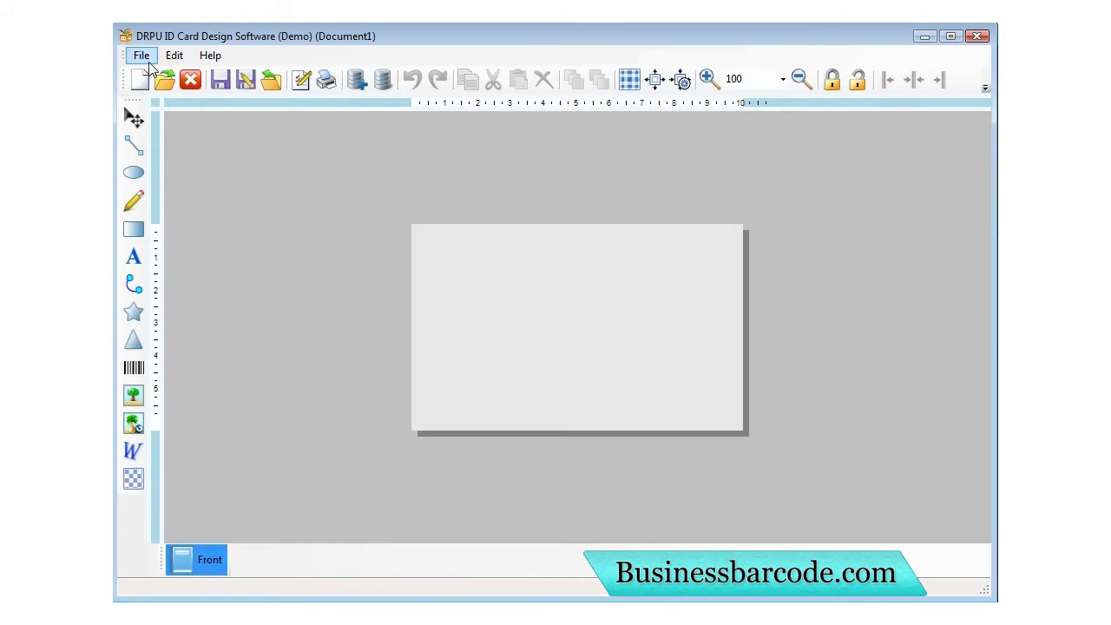
{"action": "left_click", "coordinate": [133, 229]}
{"action": "mouse_move", "coordinate": [692, 225]}
{"action": "left_mouse_down"}
{"action": "mouse_move", "coordinate": [729, 429]}
{"action": "mouse_move", "coordinate": [716, 394]}
{"action": "left_mouse_up"}
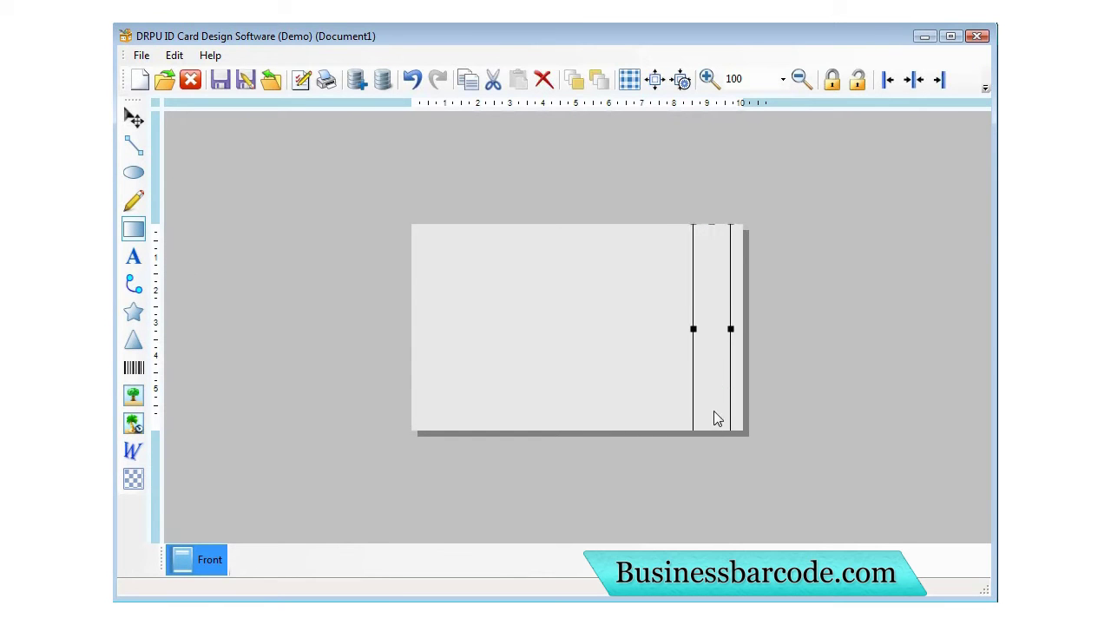
Give the narrow rectangle a light blue border.
{"action": "double_click", "coordinate": [714, 394]}
{"action": "left_click", "coordinate": [485, 237]}
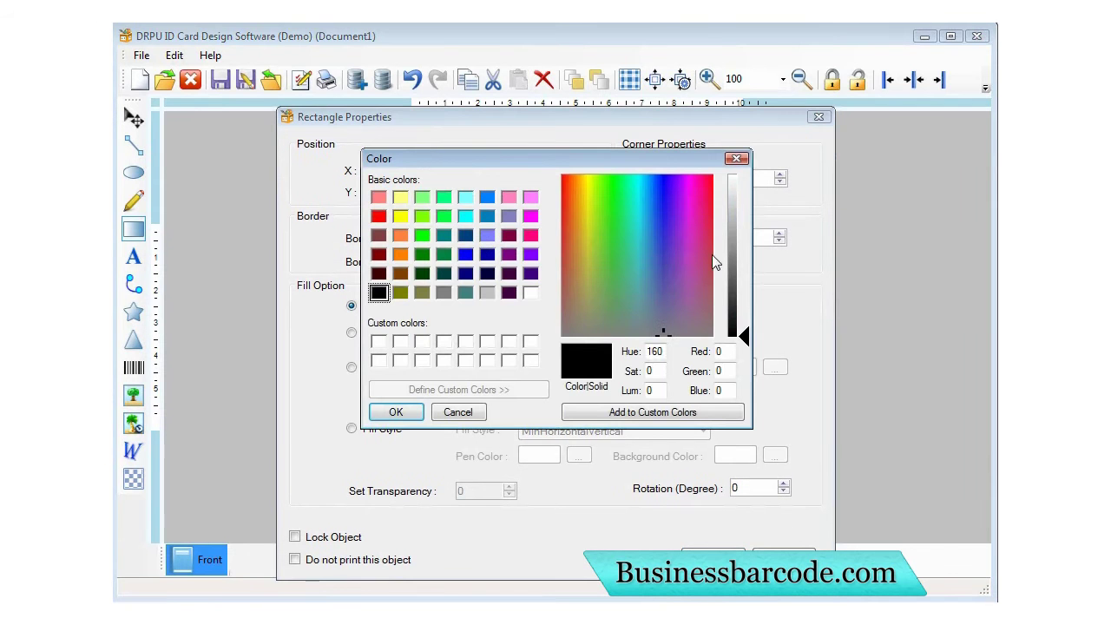
{"action": "left_click_drag", "start_coordinate": [739, 277], "coordinate": [738, 238]}
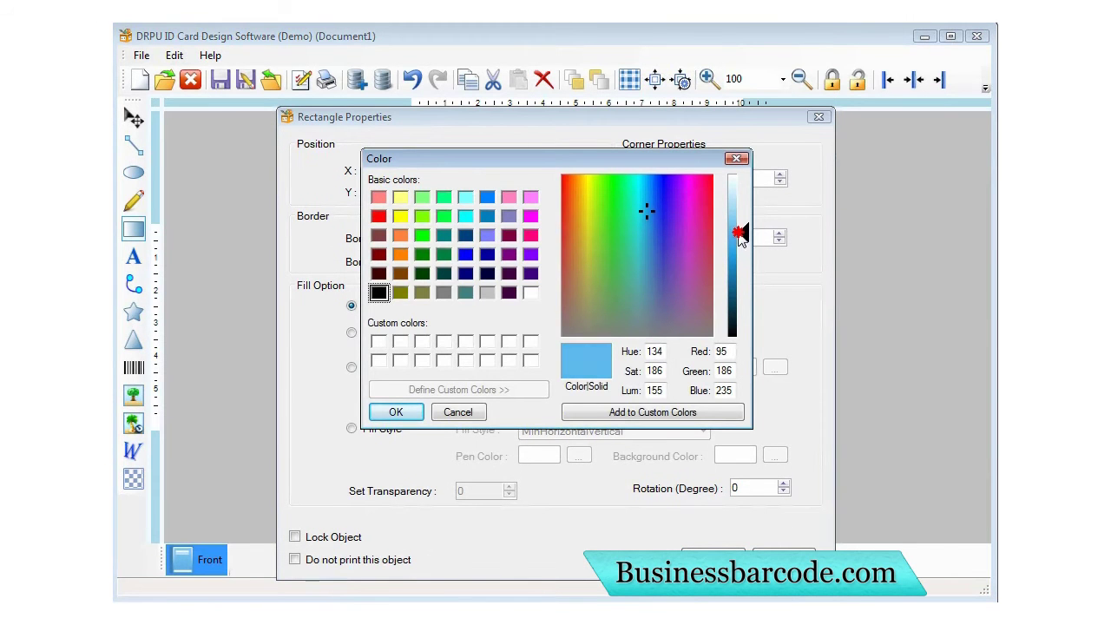
{"action": "left_click", "coordinate": [395, 411]}
{"action": "left_click", "coordinate": [712, 556]}
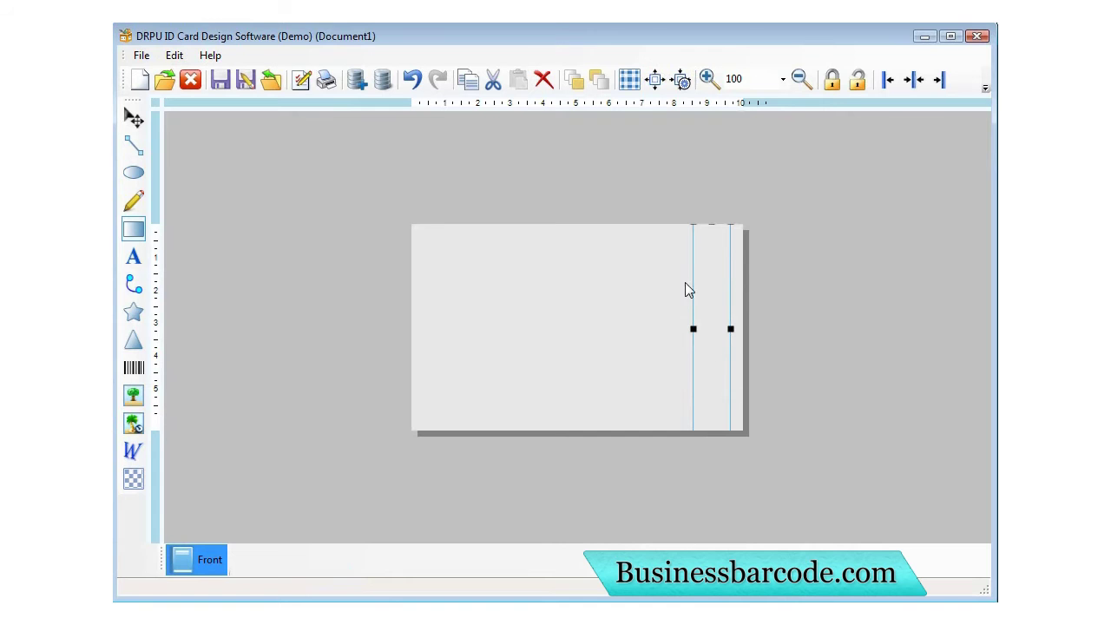
Fill the vertical bar with a solid medium blue colour.
{"action": "double_click", "coordinate": [716, 325]}
{"action": "left_click", "coordinate": [382, 316]}
{"action": "left_click", "coordinate": [580, 317]}
{"action": "left_click", "coordinate": [657, 223]}
{"action": "left_click", "coordinate": [652, 218]}
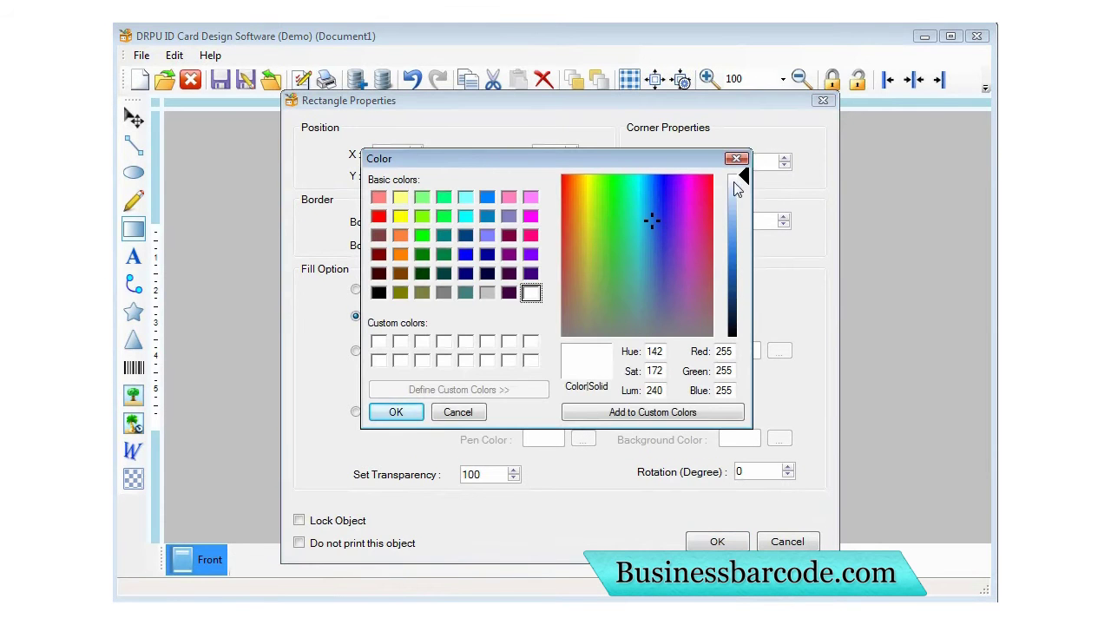
{"action": "left_click", "coordinate": [739, 231]}
{"action": "left_click_drag", "start_coordinate": [739, 236], "coordinate": [739, 247]}
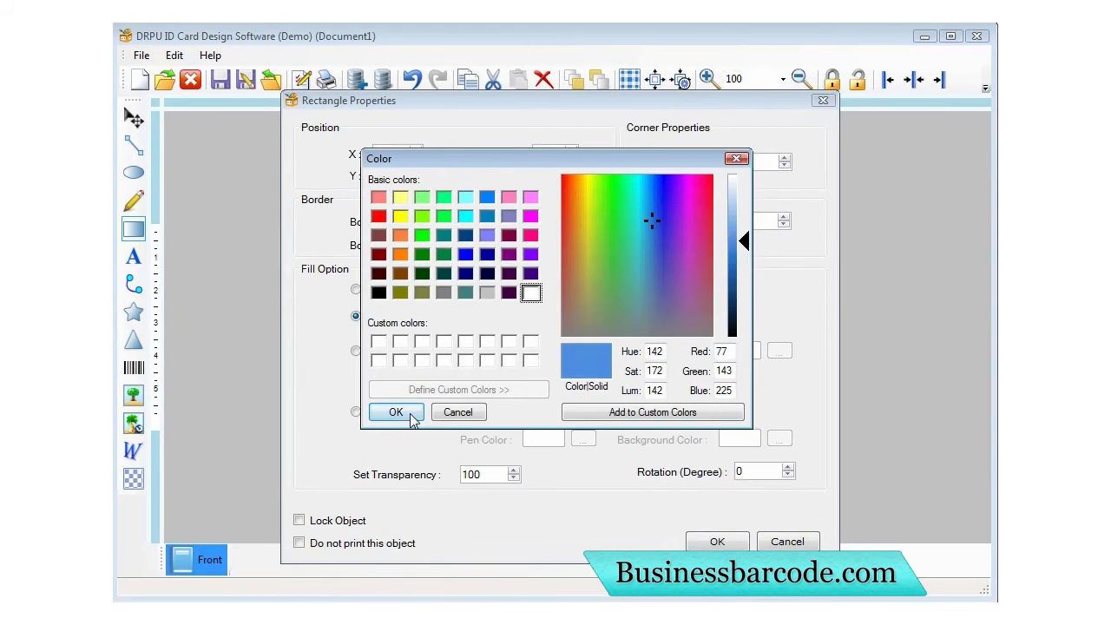
{"action": "left_click", "coordinate": [420, 413]}
{"action": "left_click", "coordinate": [717, 541]}
{"action": "left_click", "coordinate": [668, 278]}
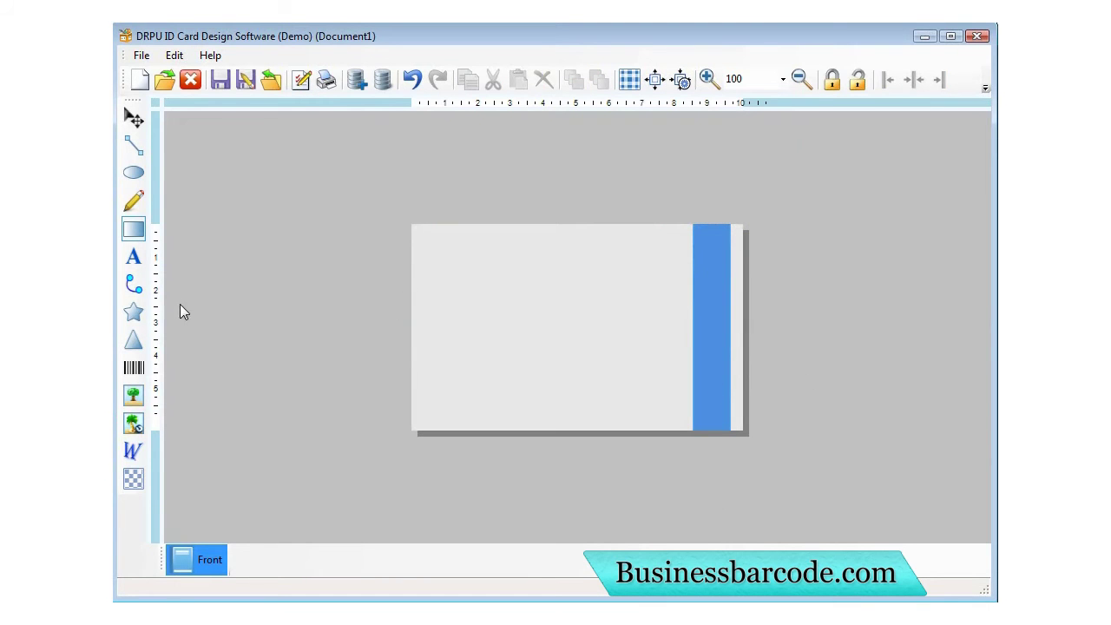
Draw a horizontal bar at the card's top left with a solid blue fill.
{"action": "mouse_move", "coordinate": [412, 255]}
{"action": "left_mouse_down"}
{"action": "mouse_move", "coordinate": [602, 283]}
{"action": "mouse_move", "coordinate": [542, 268]}
{"action": "left_mouse_up"}
{"action": "double_click", "coordinate": [545, 274]}
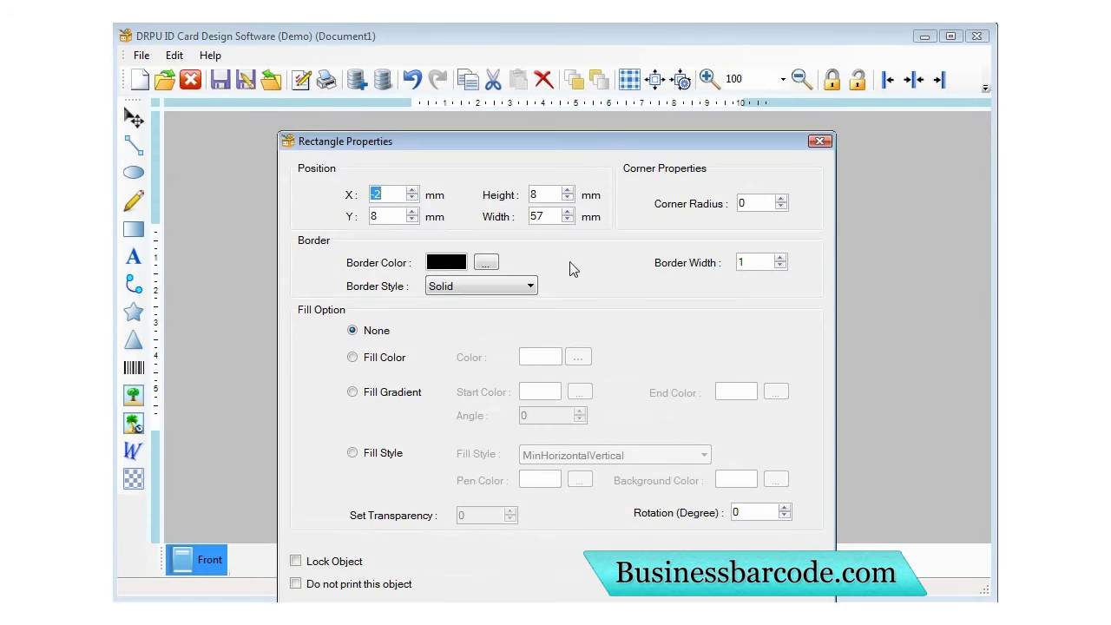
{"action": "left_click", "coordinate": [348, 321]}
{"action": "left_click", "coordinate": [573, 322]}
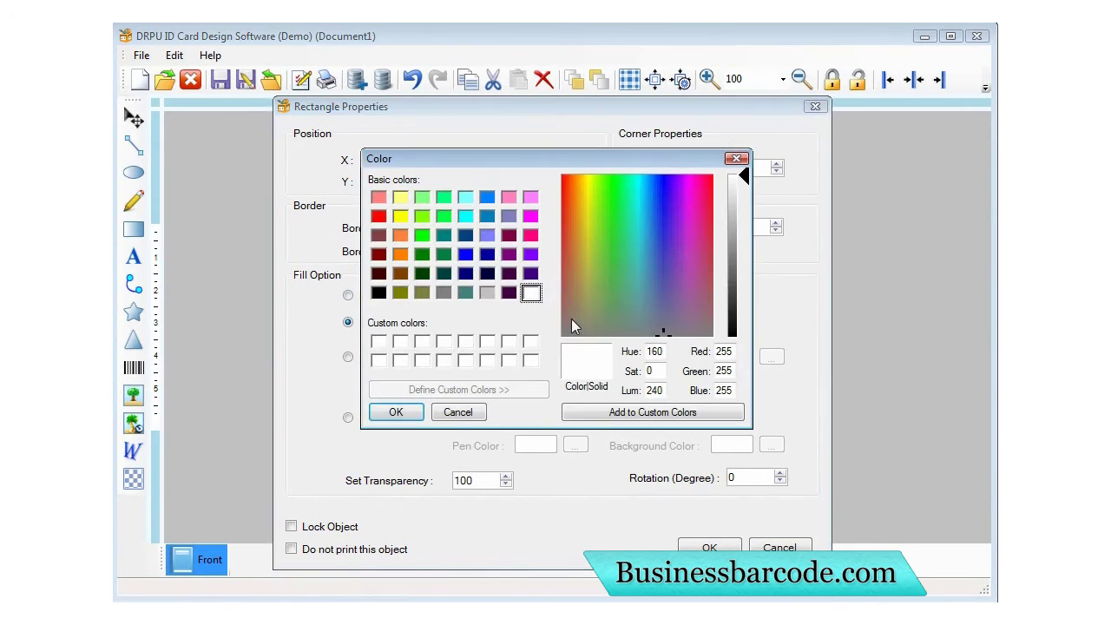
{"action": "left_click_drag", "start_coordinate": [650, 237], "coordinate": [648, 224]}
{"action": "left_click", "coordinate": [742, 191]}
{"action": "left_click_drag", "start_coordinate": [742, 191], "coordinate": [742, 250]}
{"action": "left_click_drag", "start_coordinate": [722, 158], "coordinate": [691, 146]}
{"action": "left_click", "coordinate": [365, 400]}
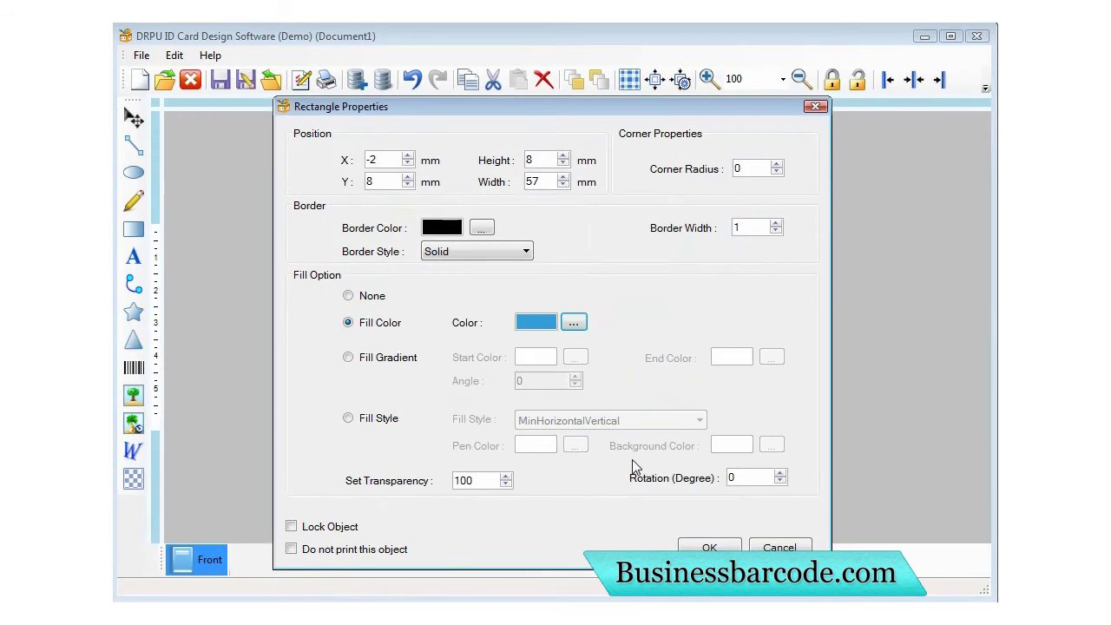
{"action": "left_click", "coordinate": [709, 547]}
{"action": "left_click", "coordinate": [478, 299]}
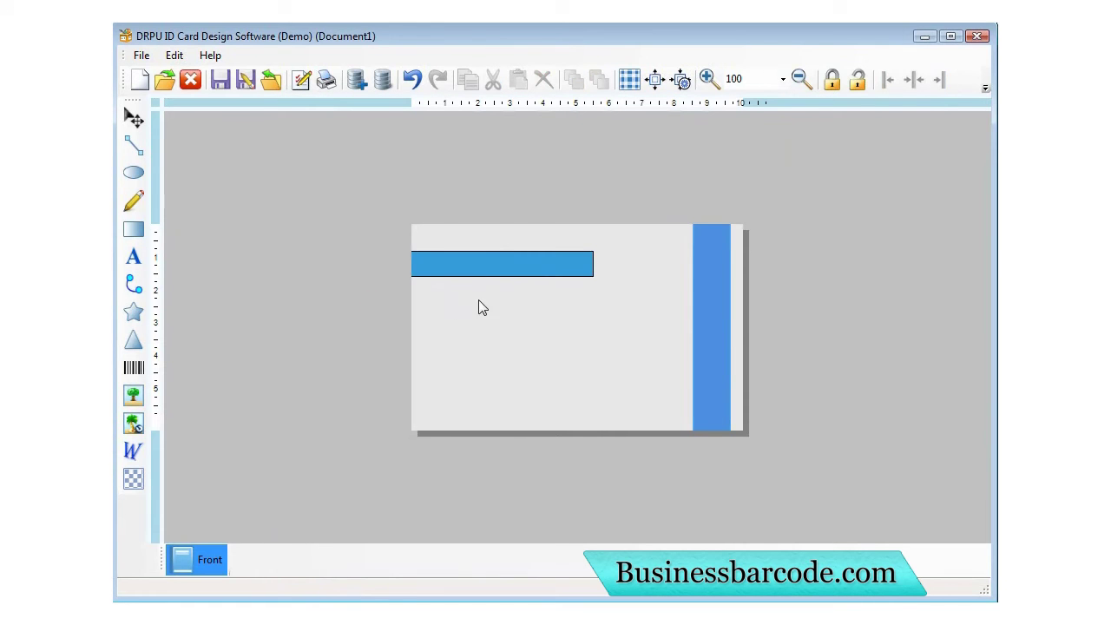
Adjust the top bar's fill to a slightly lighter blue.
{"action": "double_click", "coordinate": [531, 265]}
{"action": "left_click_drag", "start_coordinate": [620, 149], "coordinate": [456, 102]}
{"action": "left_click", "coordinate": [422, 312]}
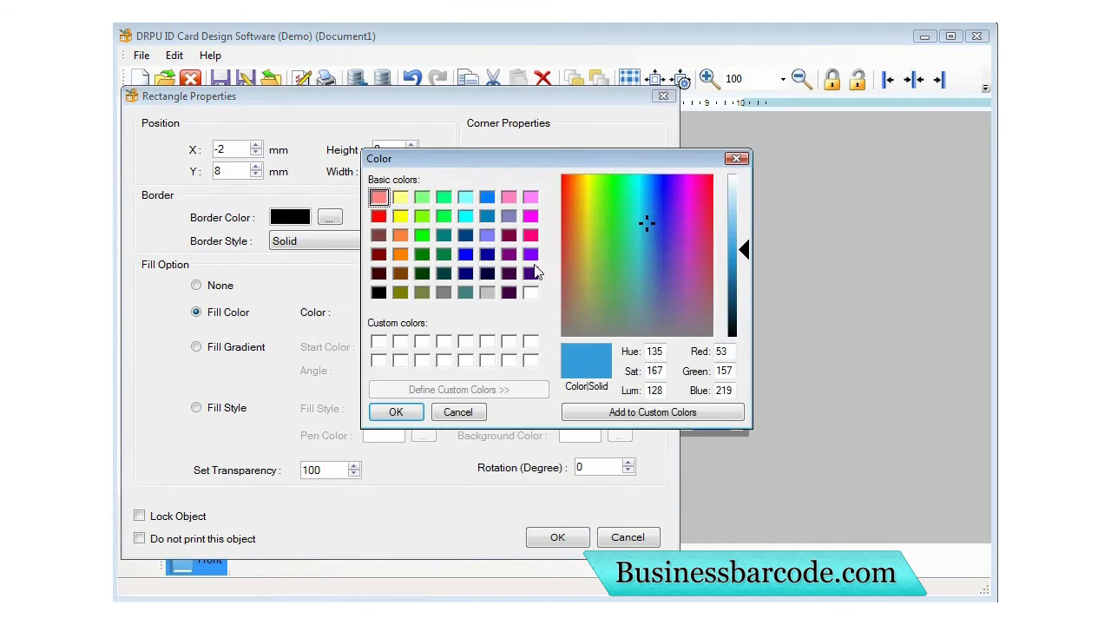
{"action": "left_click_drag", "start_coordinate": [613, 162], "coordinate": [535, 173]}
{"action": "left_click", "coordinate": [670, 253]}
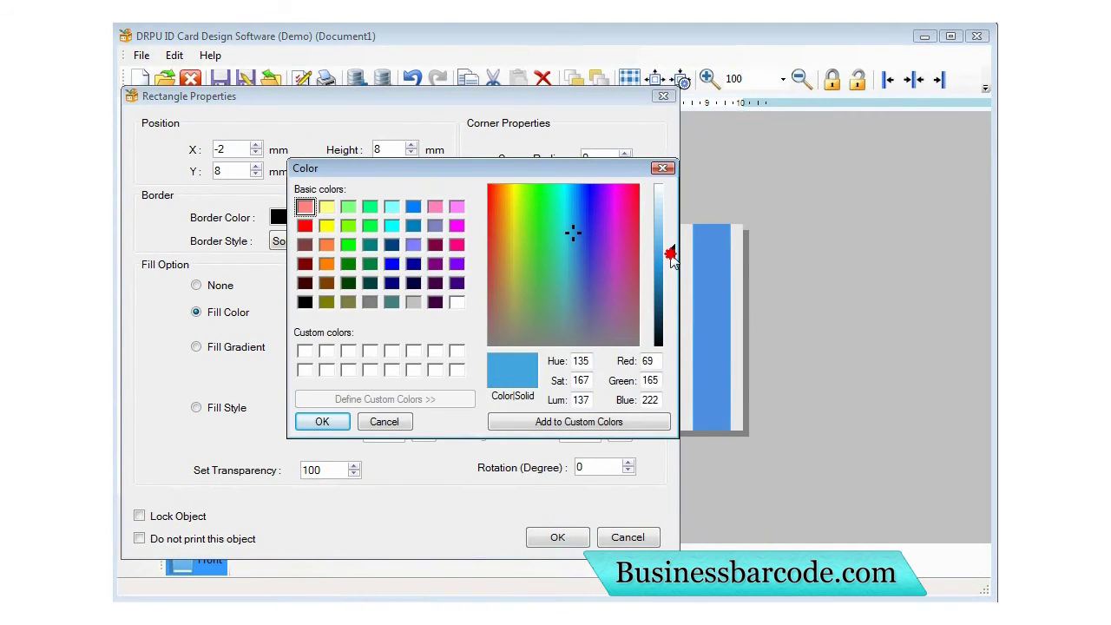
{"action": "left_click", "coordinate": [576, 226]}
{"action": "left_click_drag", "start_coordinate": [667, 258], "coordinate": [665, 249]}
{"action": "left_click", "coordinate": [322, 420]}
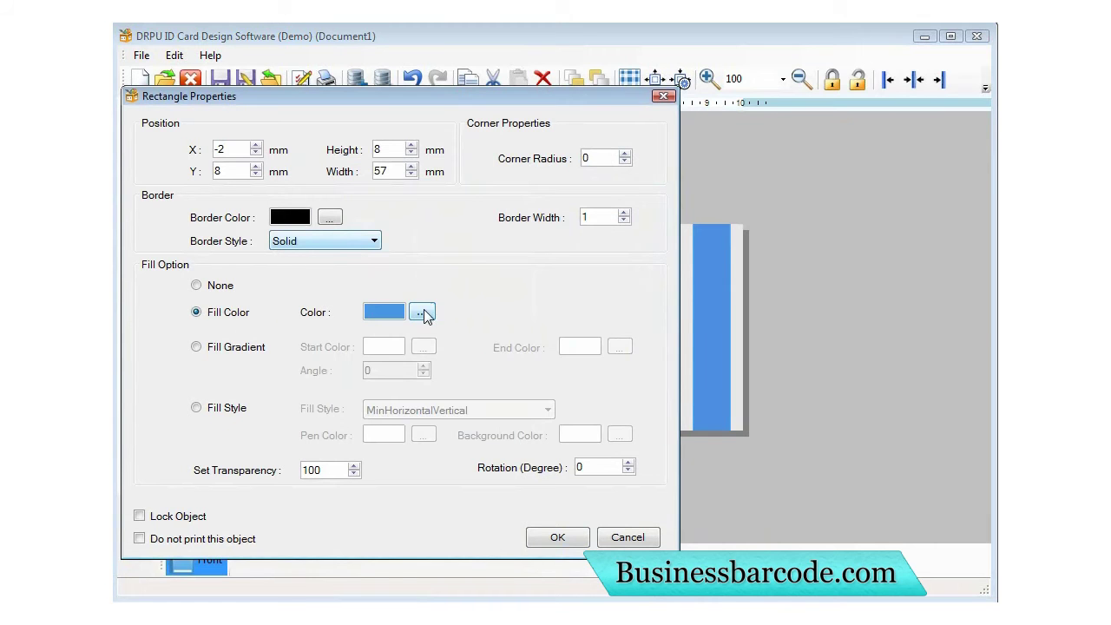
{"action": "left_click", "coordinate": [422, 313]}
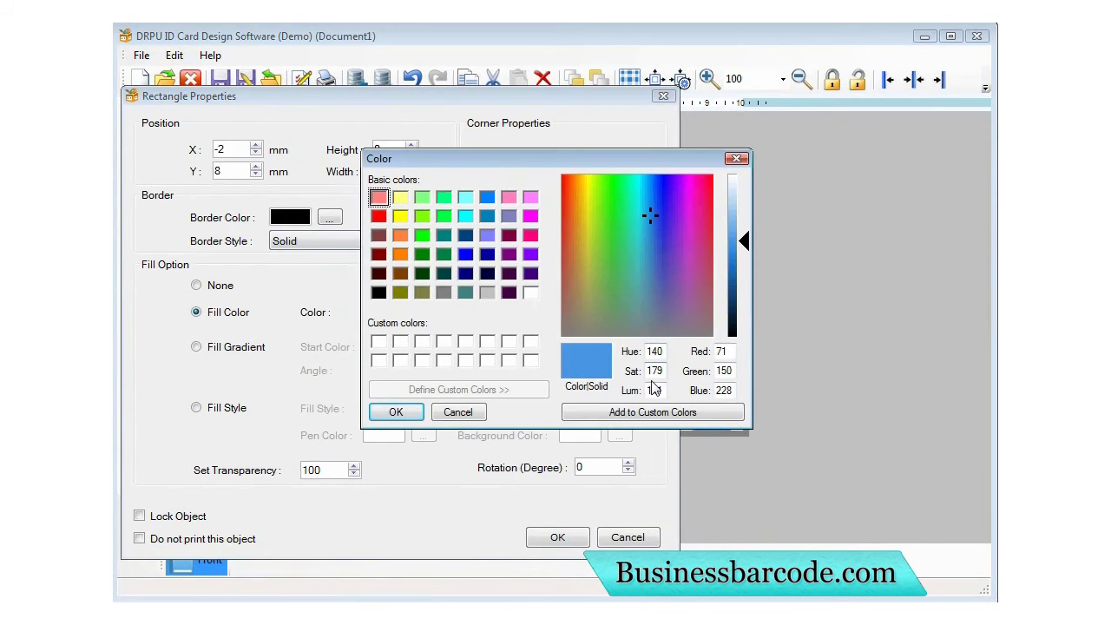
{"action": "left_click", "coordinate": [396, 412]}
Set the top bar's border to light blue (hue 40, saturation 179, luminance 141).
{"action": "left_click", "coordinate": [329, 217]}
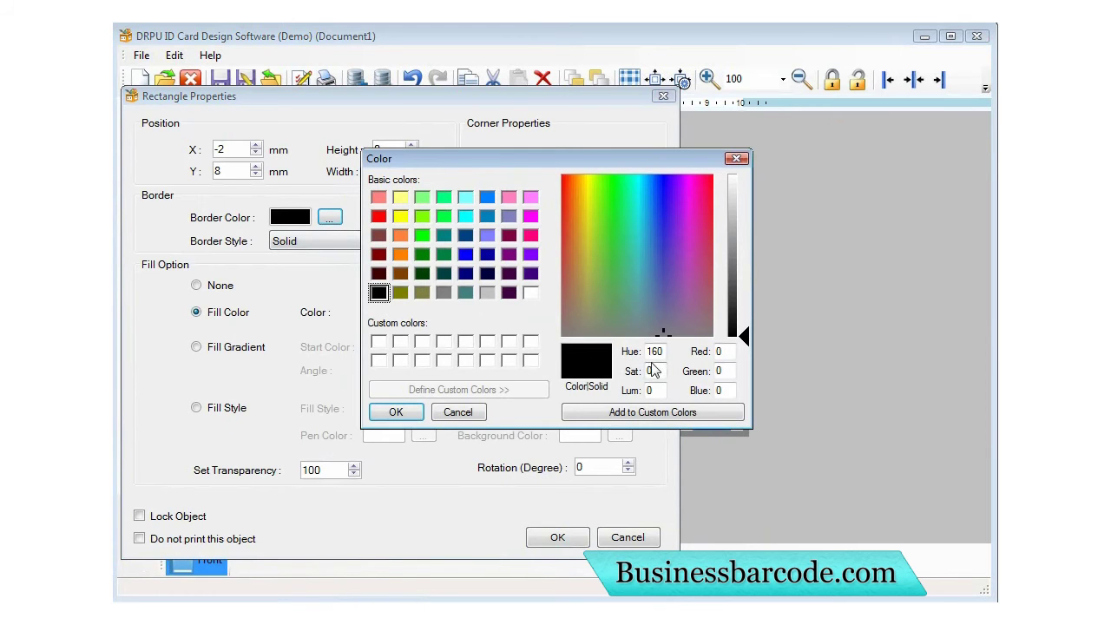
{"action": "key", "text": "BackSpace"}
{"action": "key", "text": "BackSpace"}
{"action": "type", "text": "40"}
{"action": "key", "text": "Tab"}
{"action": "type", "text": "179"}
{"action": "key", "text": "Tab"}
{"action": "type", "text": "141"}
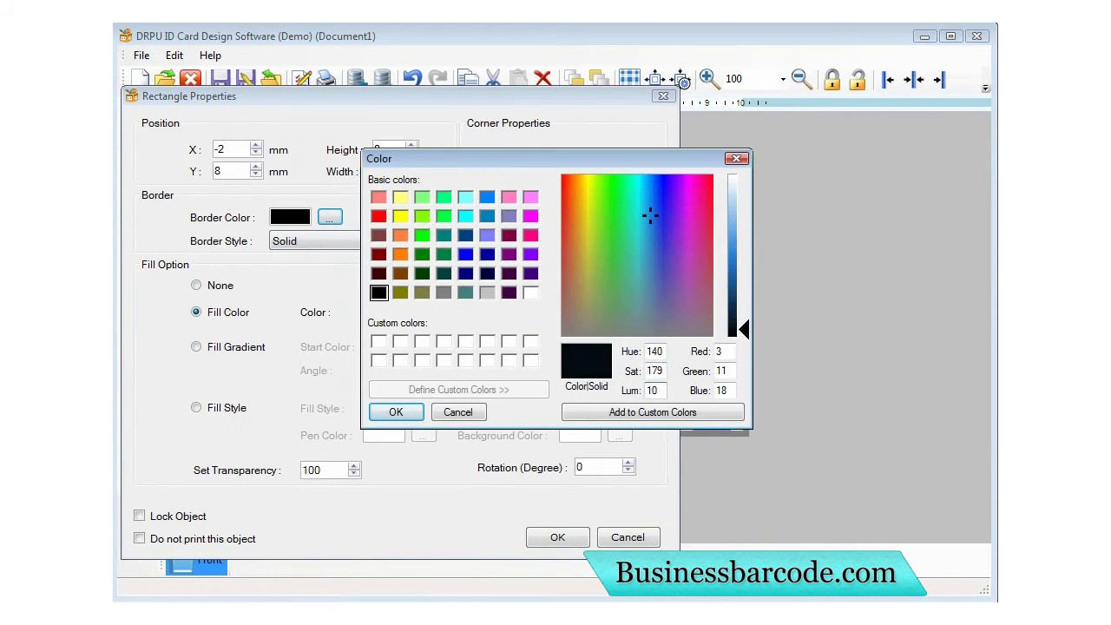
{"action": "key", "text": "Return"}
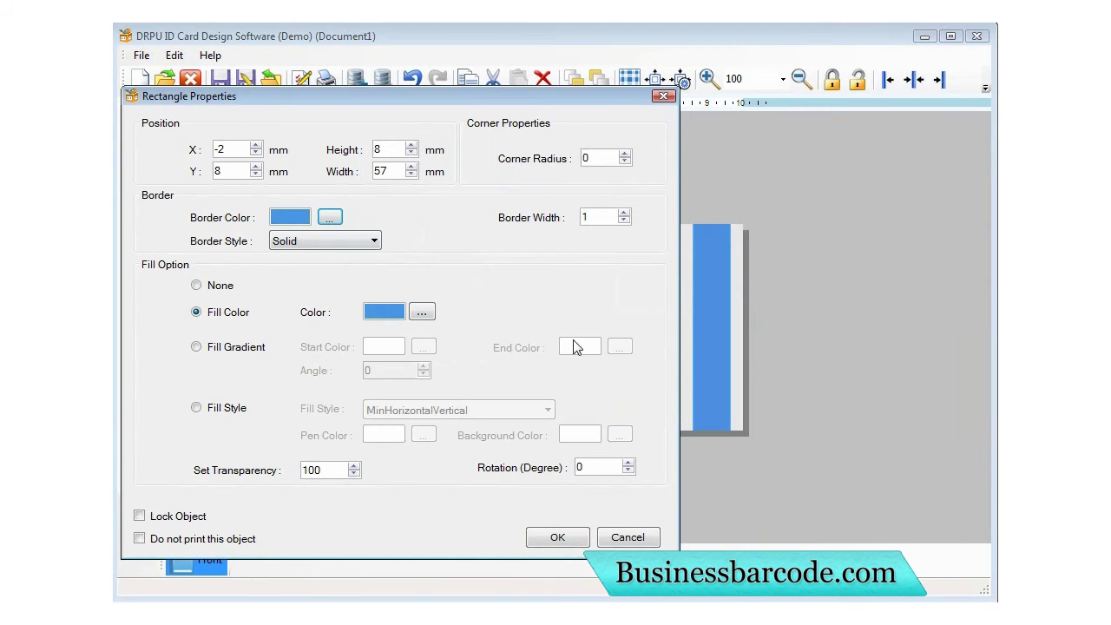
{"action": "left_click", "coordinate": [557, 539]}
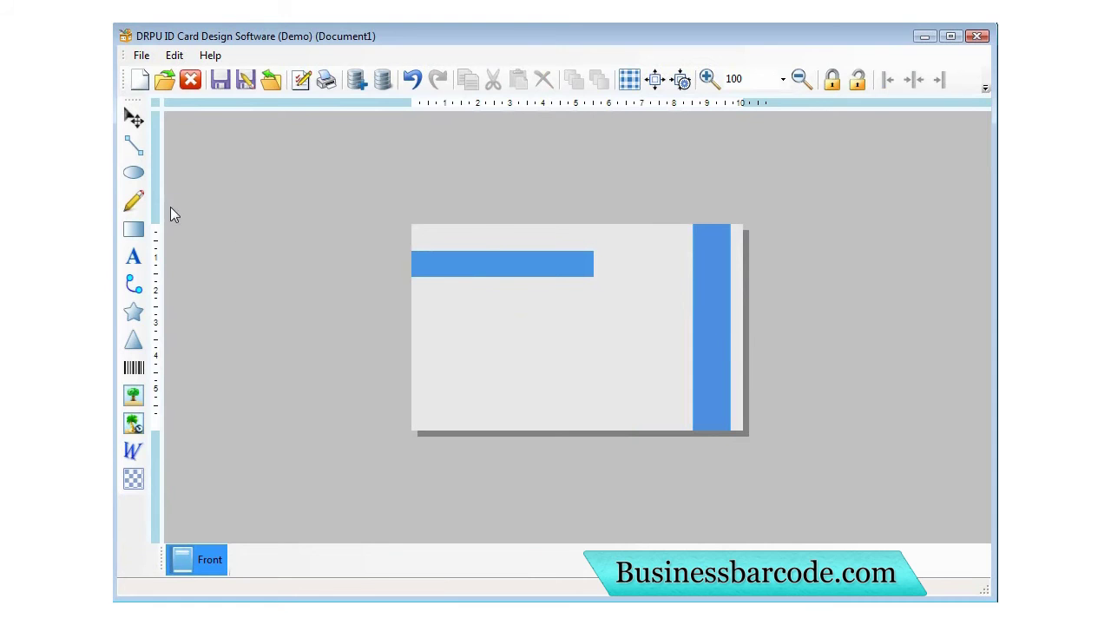
Insert image04.jpg from the Cards Designing\passport photos folder onto the card.
{"action": "left_click", "coordinate": [134, 395]}
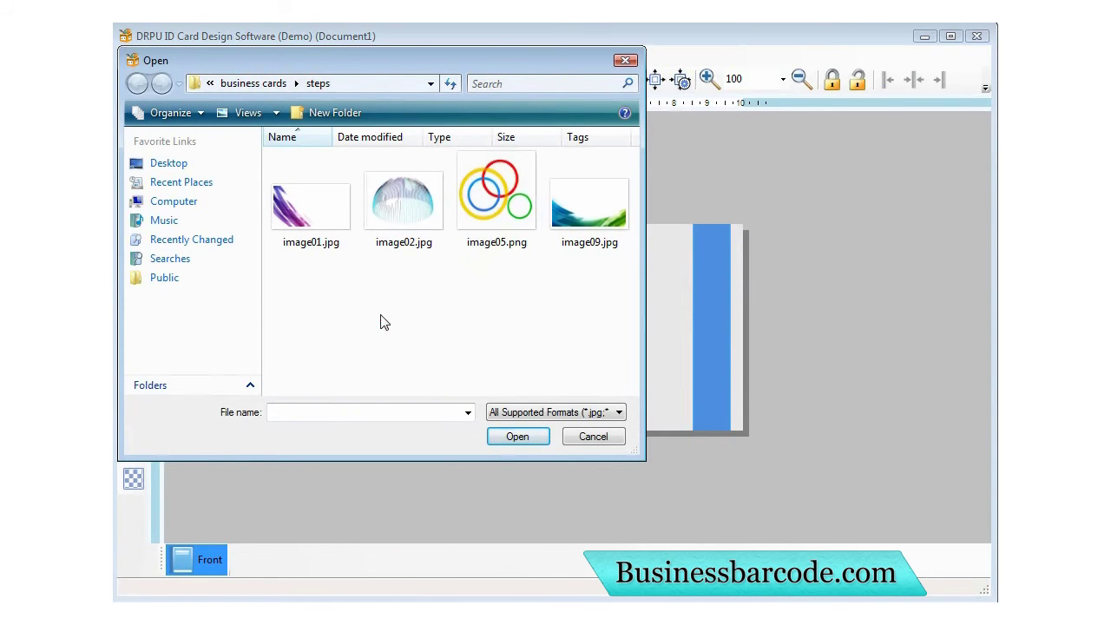
{"action": "key", "text": "BackSpace"}
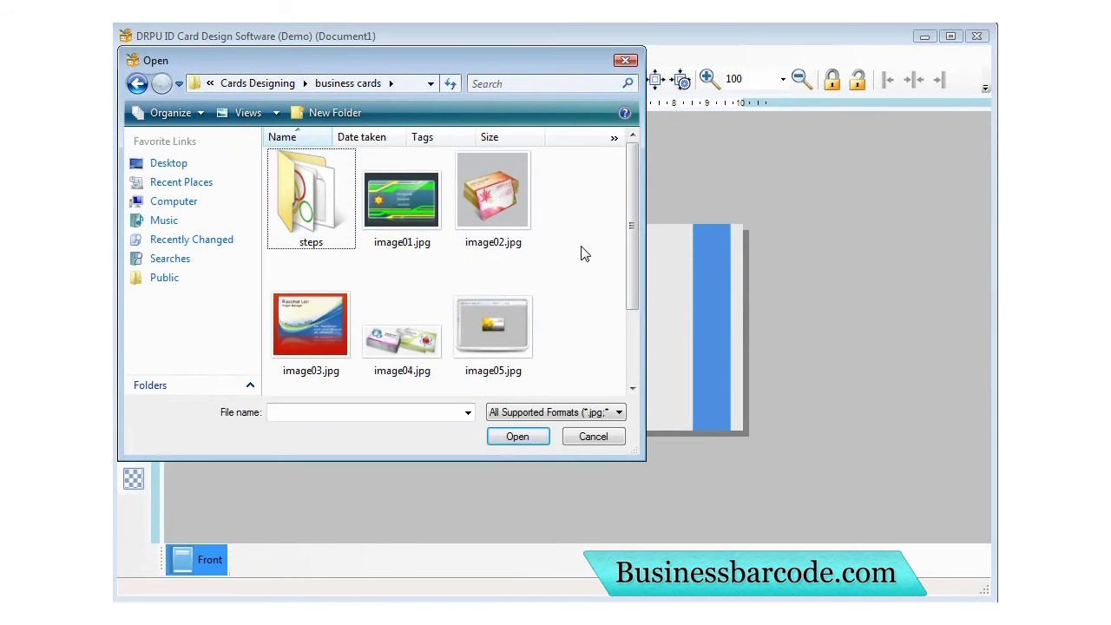
{"action": "left_click", "coordinate": [280, 87]}
{"action": "left_click_drag", "start_coordinate": [635, 191], "coordinate": [622, 223]}
{"action": "double_click", "coordinate": [311, 328]}
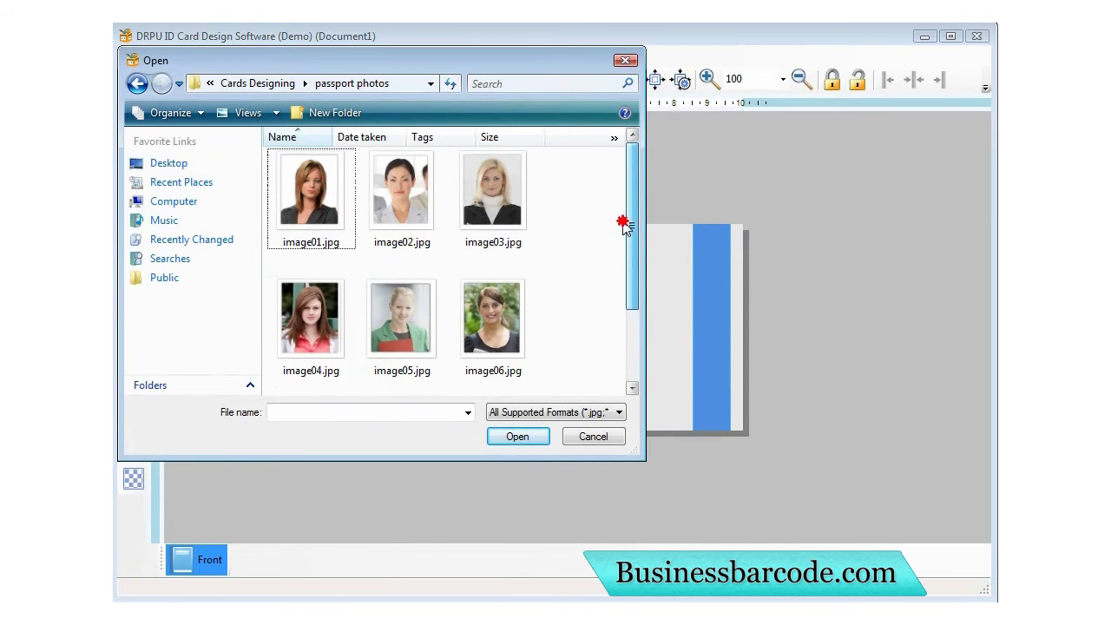
{"action": "left_click", "coordinate": [311, 321]}
{"action": "left_click", "coordinate": [517, 431]}
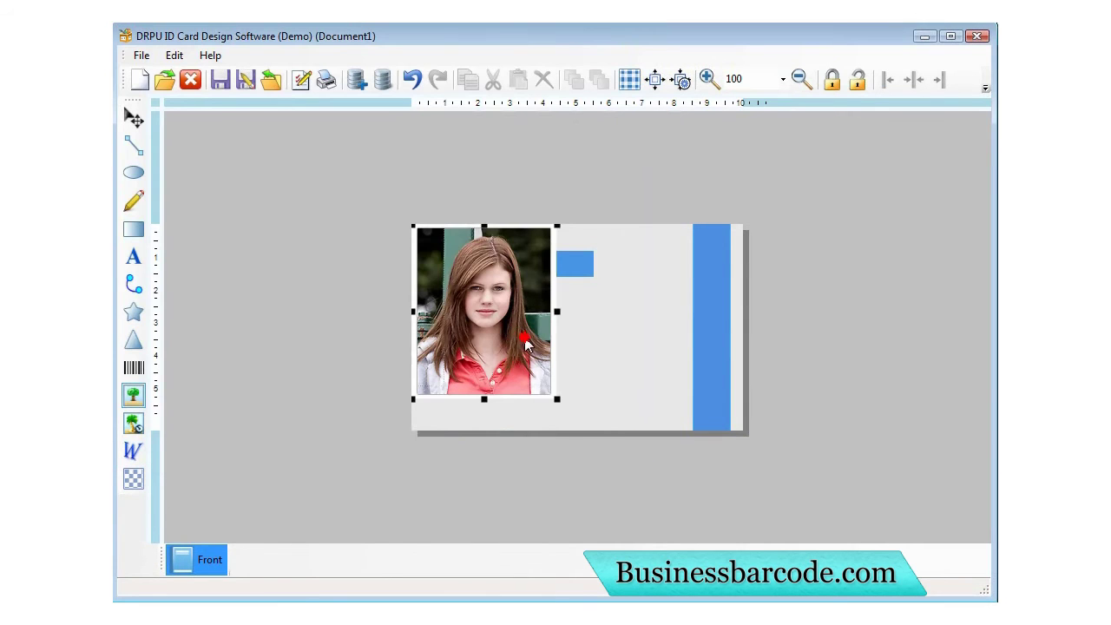
Shrink the photo and position it over the blue horizontal bar.
{"action": "left_click_drag", "start_coordinate": [492, 340], "coordinate": [509, 338]}
{"action": "left_click_drag", "start_coordinate": [579, 417], "coordinate": [532, 363]}
{"action": "mouse_move", "coordinate": [500, 327]}
{"action": "left_mouse_down"}
{"action": "mouse_move", "coordinate": [509, 334]}
{"action": "mouse_move", "coordinate": [512, 324]}
{"action": "left_mouse_up"}
{"action": "left_click", "coordinate": [586, 350]}
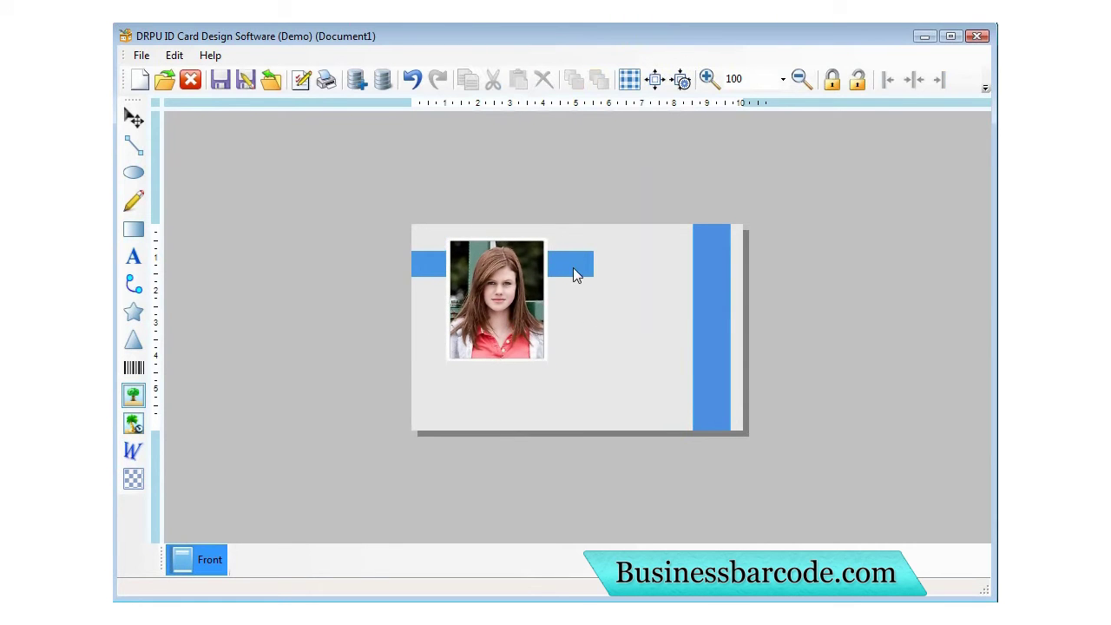
Duplicate the blue bar and stretch the copy around the photo.
{"action": "left_click", "coordinate": [575, 274]}
{"action": "right_click", "coordinate": [565, 269]}
{"action": "left_click", "coordinate": [573, 290]}
{"action": "right_click", "coordinate": [570, 279]}
{"action": "left_click", "coordinate": [613, 330]}
{"action": "left_click_drag", "start_coordinate": [552, 285], "coordinate": [528, 365]}
{"action": "left_click_drag", "start_coordinate": [626, 299], "coordinate": [556, 302]}
Send the blue frame behind the photo and widen its right edge slightly.
{"action": "right_click", "coordinate": [517, 297]}
{"action": "left_click", "coordinate": [572, 414]}
{"action": "left_click", "coordinate": [594, 388]}
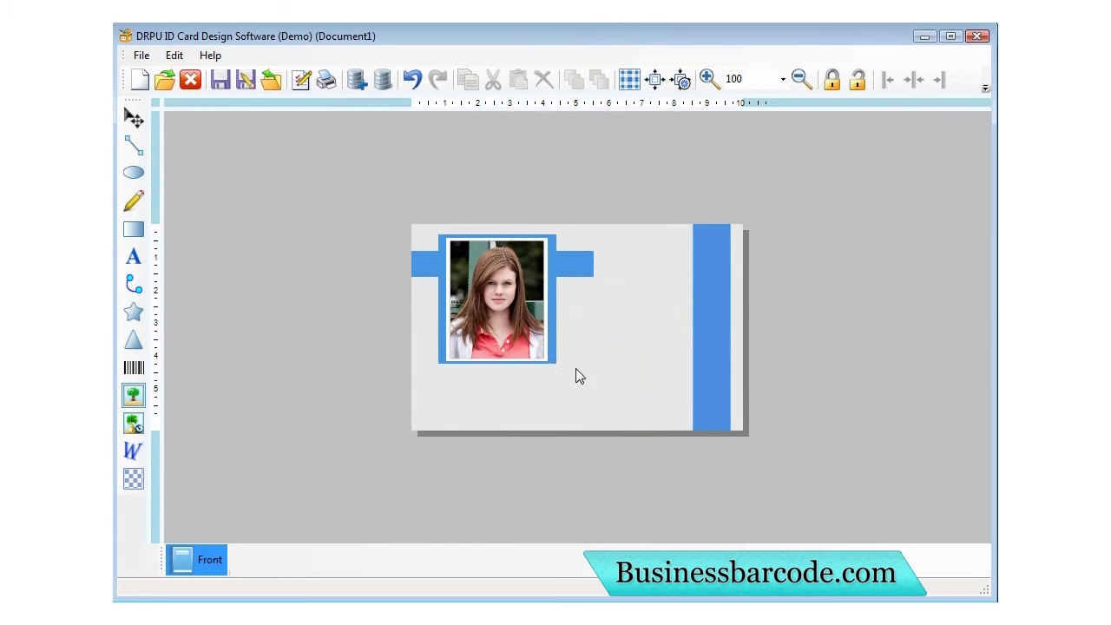
{"action": "left_click", "coordinate": [555, 349]}
{"action": "mouse_move", "coordinate": [552, 307]}
{"action": "left_mouse_down"}
{"action": "mouse_move", "coordinate": [564, 308]}
{"action": "mouse_move", "coordinate": [552, 305]}
{"action": "left_mouse_up"}
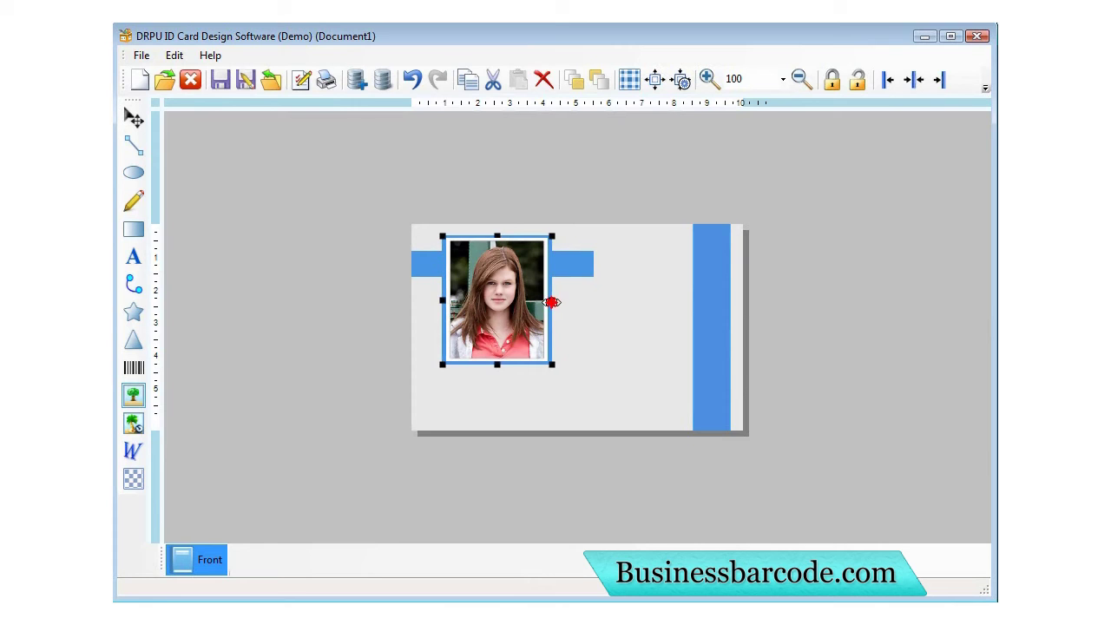
{"action": "left_click", "coordinate": [614, 337]}
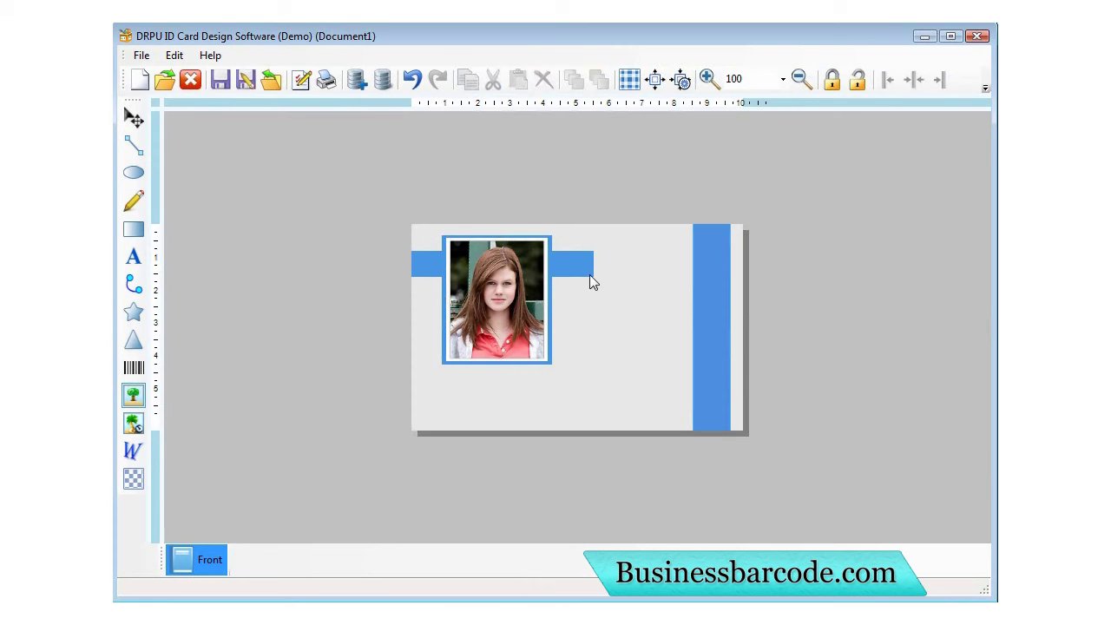
Add the cardholder's name beside the photo as bold 14-pt text.
{"action": "left_click", "coordinate": [132, 256]}
{"action": "left_click", "coordinate": [569, 311]}
{"action": "double_click", "coordinate": [583, 315]}
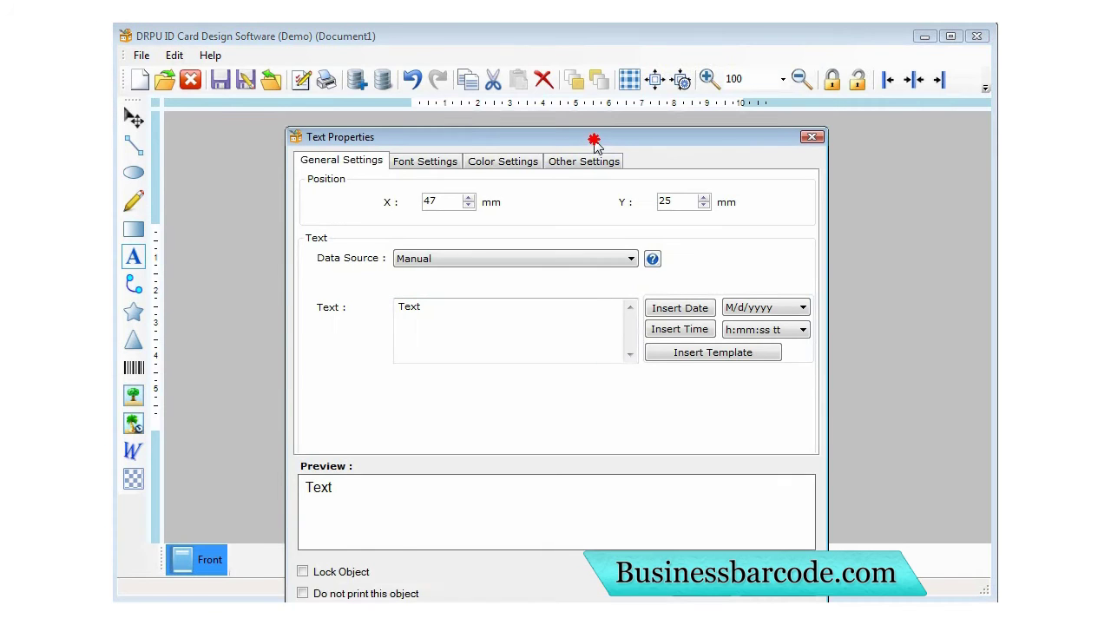
{"action": "left_click_drag", "start_coordinate": [593, 140], "coordinate": [597, 119]}
{"action": "left_click_drag", "start_coordinate": [471, 290], "coordinate": [351, 295]}
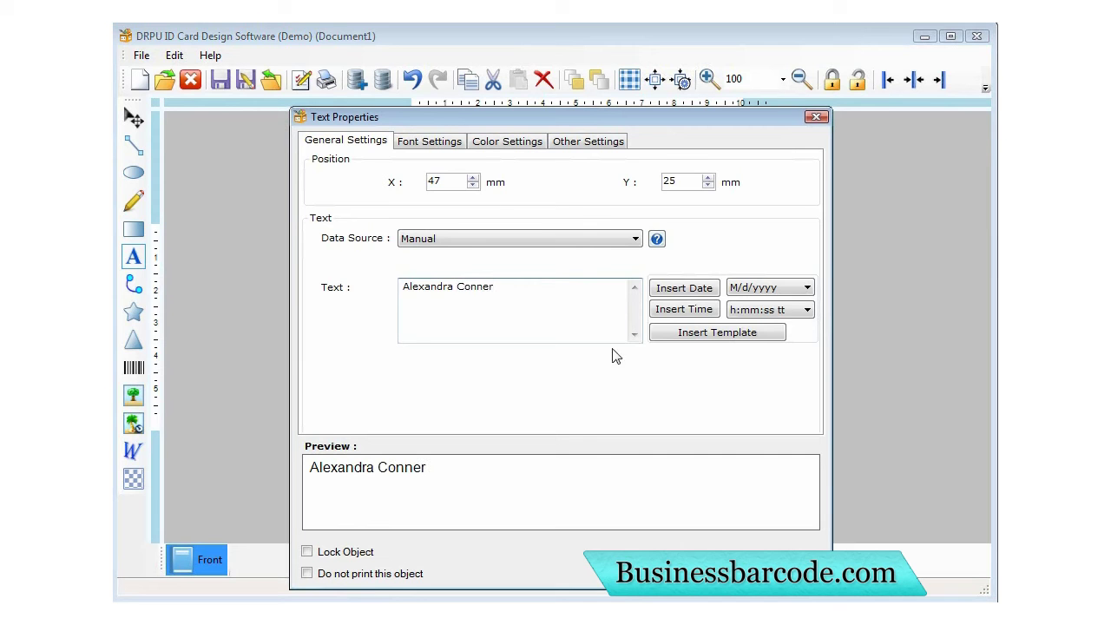
{"action": "left_click", "coordinate": [429, 140]}
{"action": "left_click", "coordinate": [554, 242]}
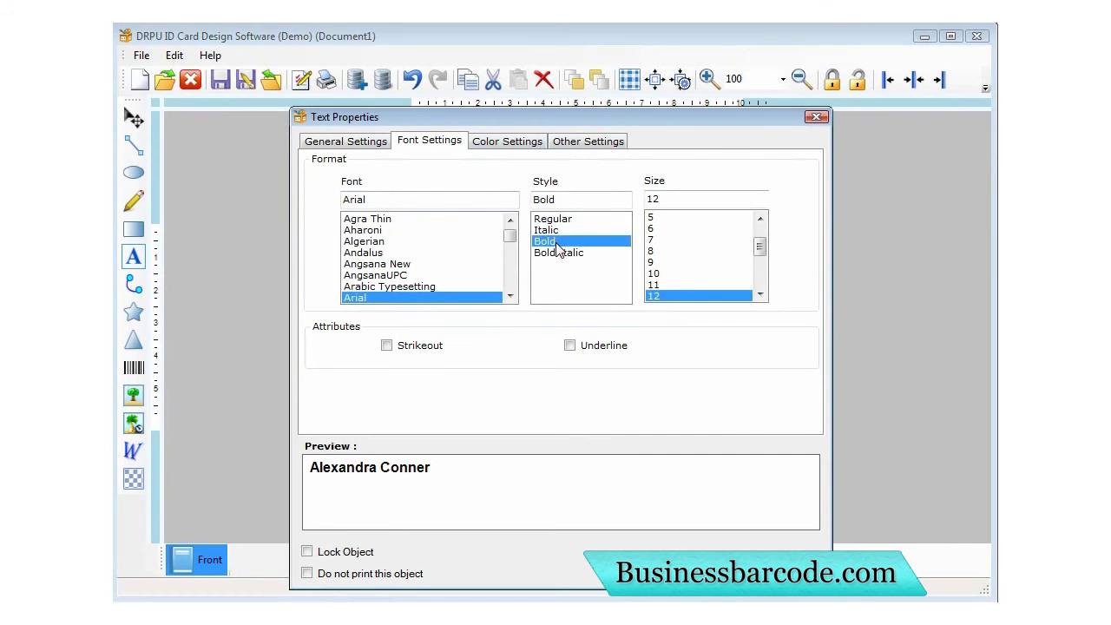
{"action": "left_click", "coordinate": [761, 294]}
{"action": "left_click", "coordinate": [760, 294]}
{"action": "left_click", "coordinate": [657, 285]}
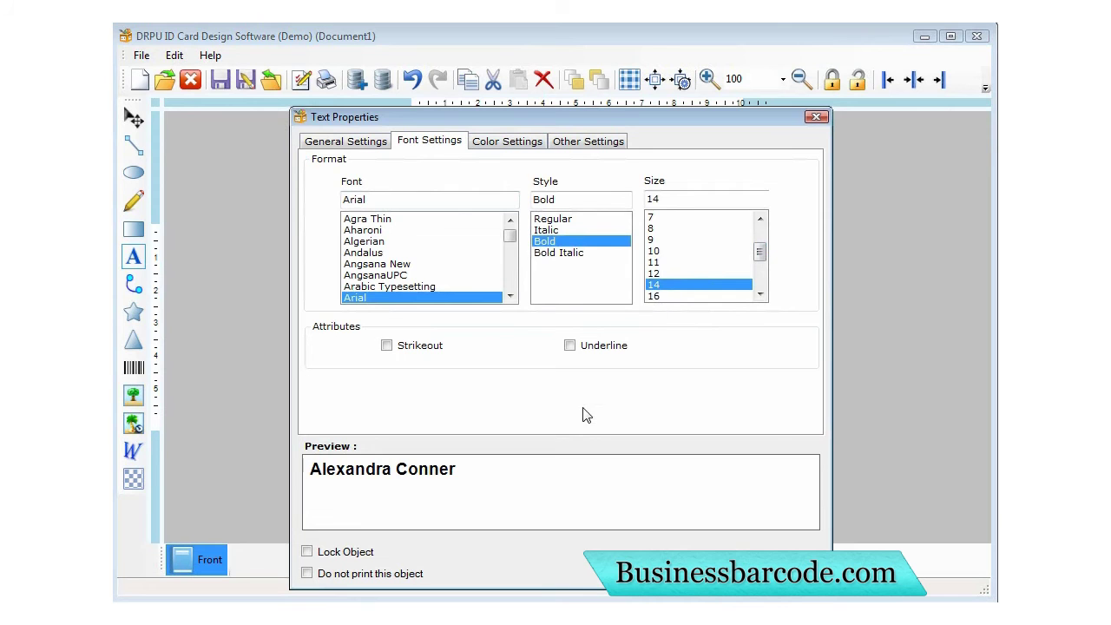
{"action": "left_click", "coordinate": [699, 568]}
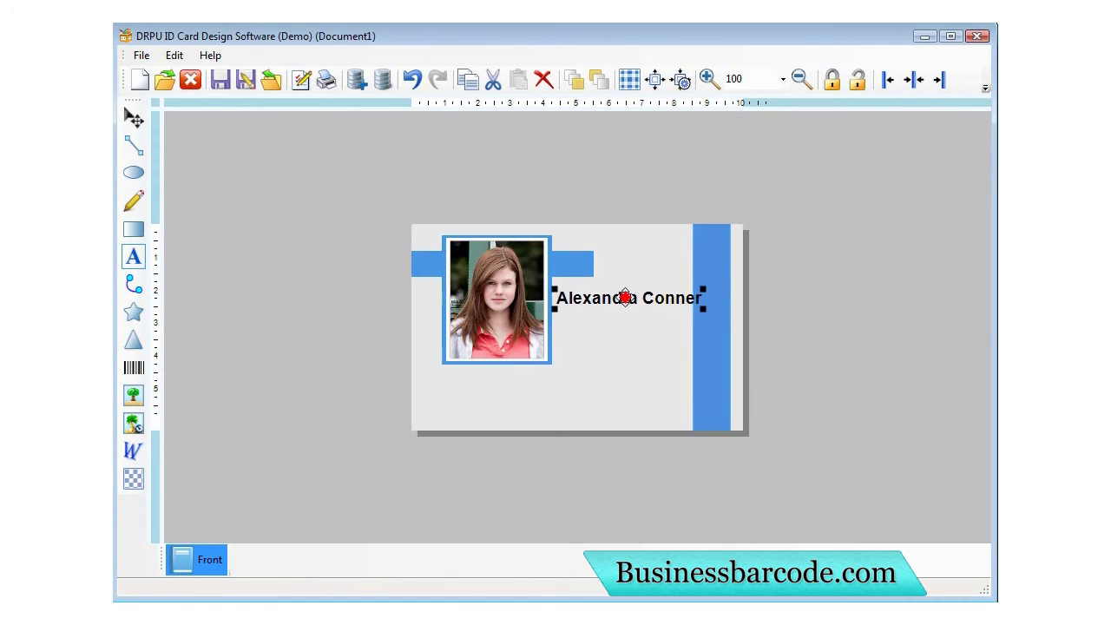
Change the name text's font size.
{"action": "double_click", "coordinate": [626, 301]}
{"action": "left_click", "coordinate": [426, 149]}
{"action": "left_click", "coordinate": [650, 287]}
{"action": "left_click", "coordinate": [698, 568]}
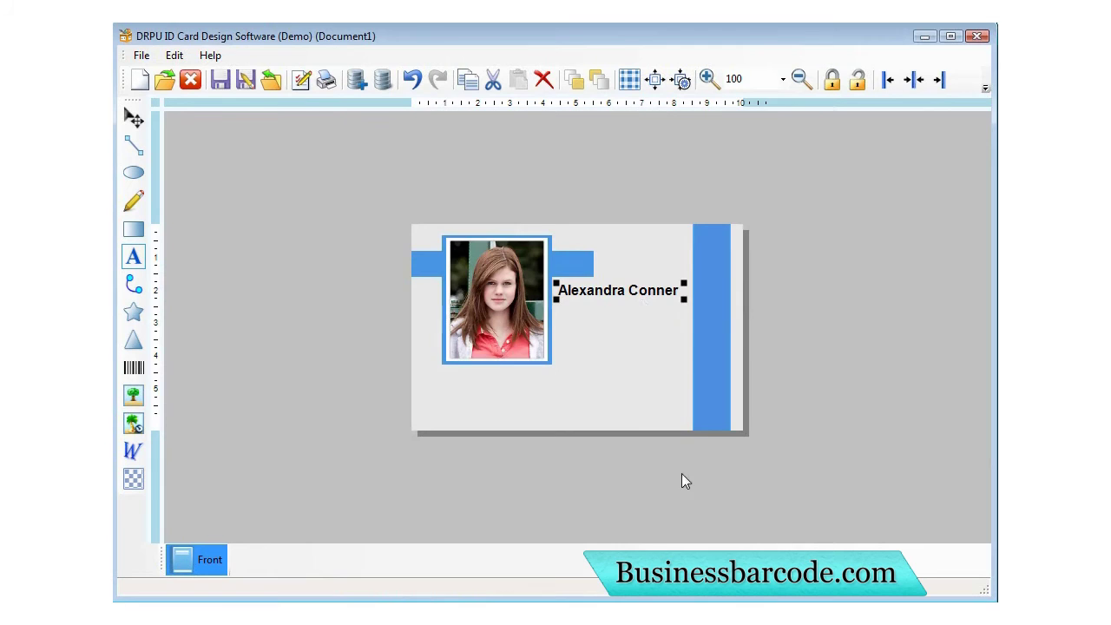
{"action": "left_click", "coordinate": [651, 314]}
Copy the name text and paste a duplicate lined up beneath it.
{"action": "left_click", "coordinate": [649, 293]}
{"action": "right_click", "coordinate": [650, 294]}
{"action": "left_click", "coordinate": [674, 318]}
{"action": "right_click", "coordinate": [622, 318]}
{"action": "left_click", "coordinate": [659, 371]}
{"action": "left_click_drag", "start_coordinate": [625, 318], "coordinate": [604, 307]}
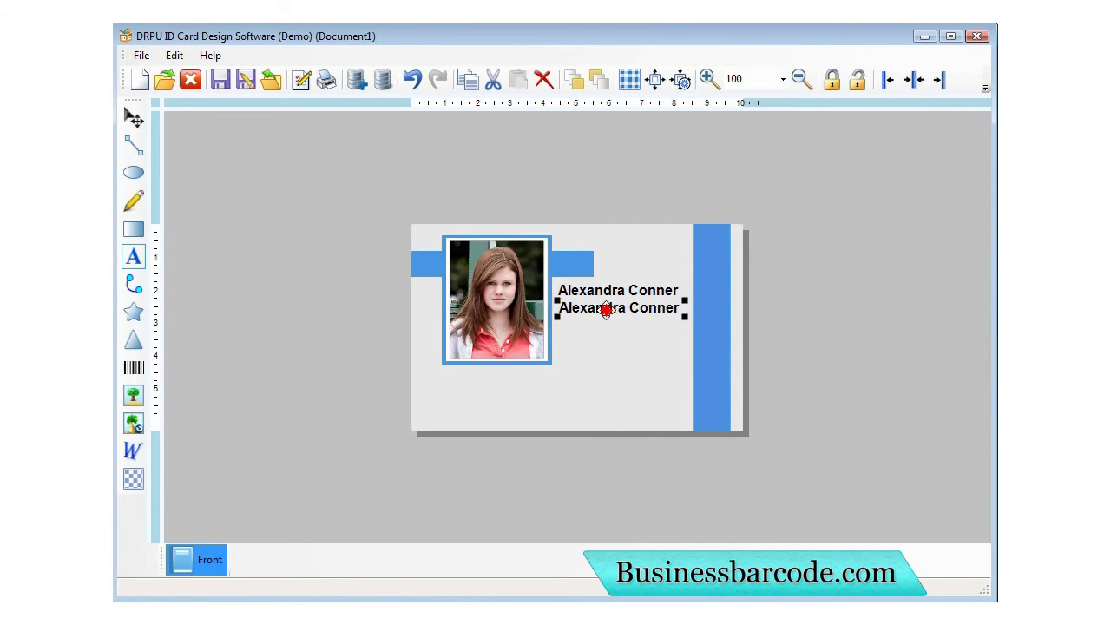
Change the duplicate to 'Team Leader' in regular weight and nudge it down.
{"action": "double_click", "coordinate": [605, 307]}
{"action": "left_click_drag", "start_coordinate": [491, 285], "coordinate": [379, 298]}
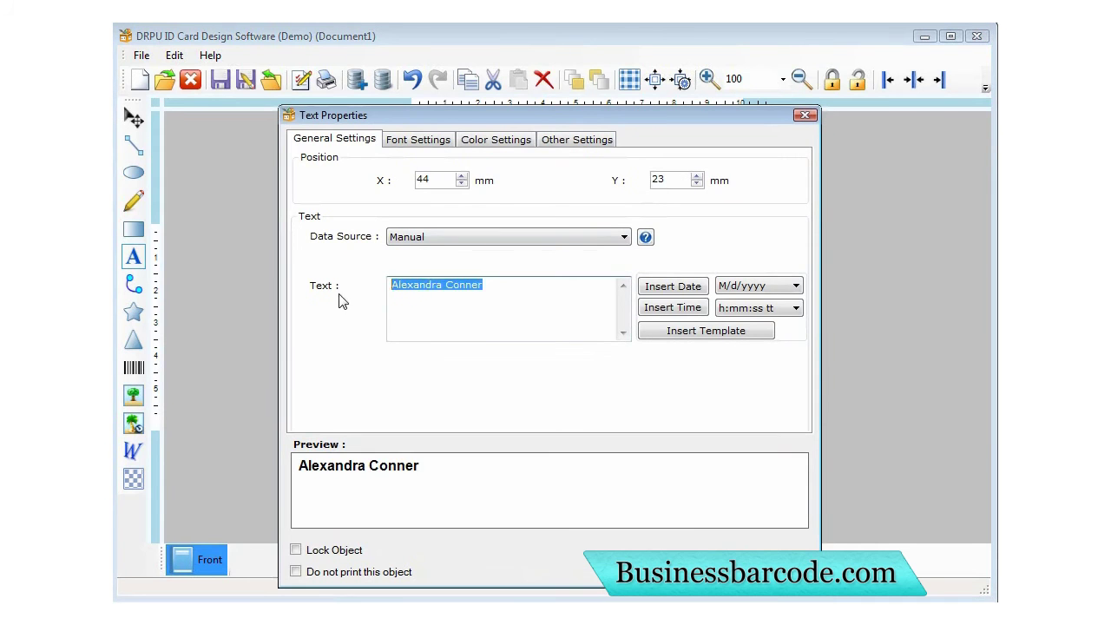
{"action": "type", "text": "Team Lead"}
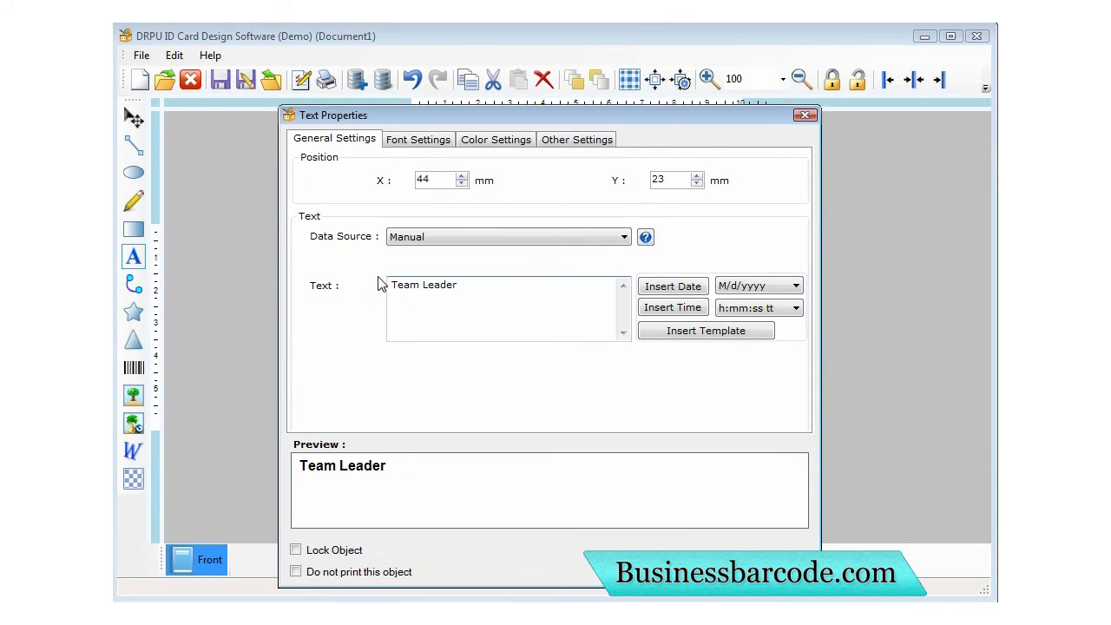
{"action": "left_click", "coordinate": [409, 140]}
{"action": "left_click", "coordinate": [544, 219]}
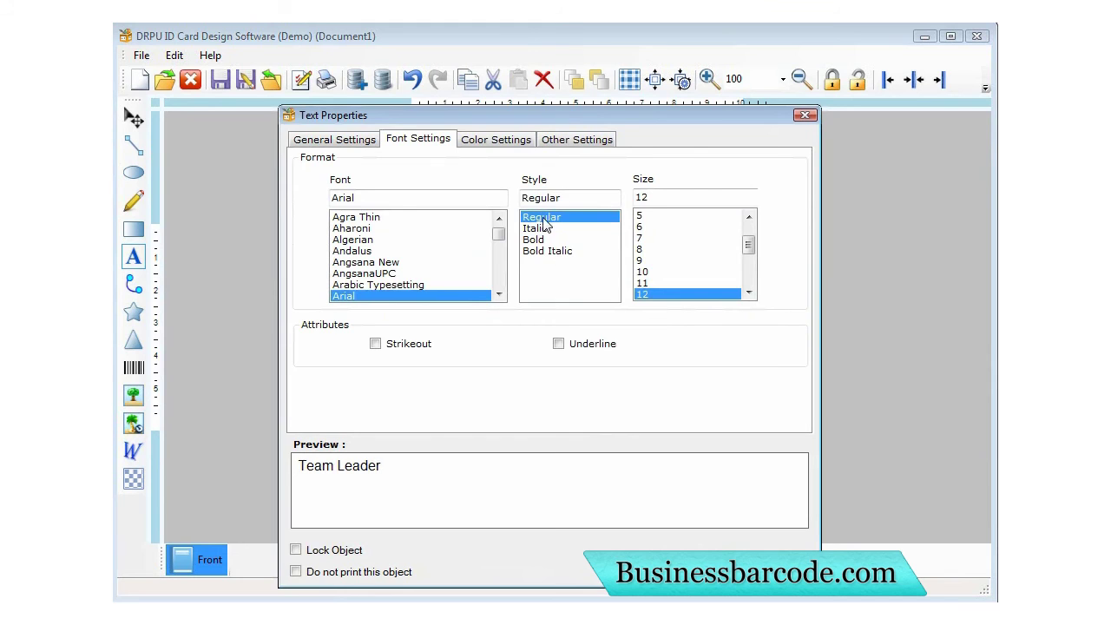
{"action": "key", "text": "Return"}
{"action": "key", "text": "Down"}
{"action": "key", "text": "Down"}
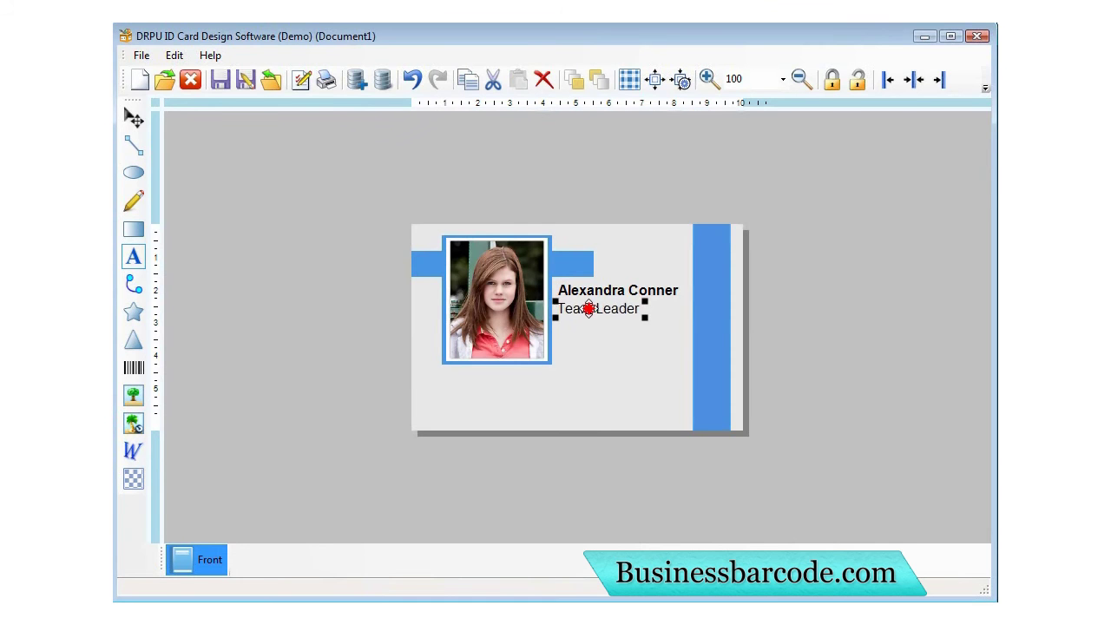
Paste a second 'Team Leader' line below the first.
{"action": "right_click", "coordinate": [587, 314]}
{"action": "left_click", "coordinate": [616, 340]}
{"action": "right_click", "coordinate": [595, 325]}
{"action": "left_click", "coordinate": [607, 373]}
{"action": "left_click_drag", "start_coordinate": [608, 332], "coordinate": [591, 328]}
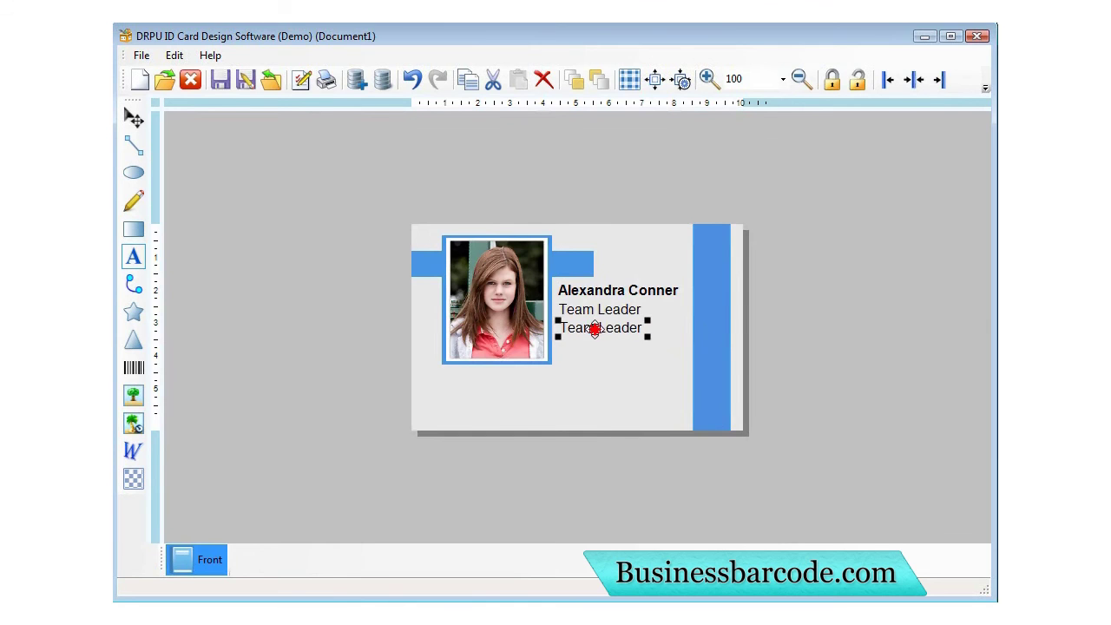
Change the second Team Leader line to 'Code : 04972'.
{"action": "double_click", "coordinate": [592, 328]}
{"action": "type", "text": "Code : 04972"}
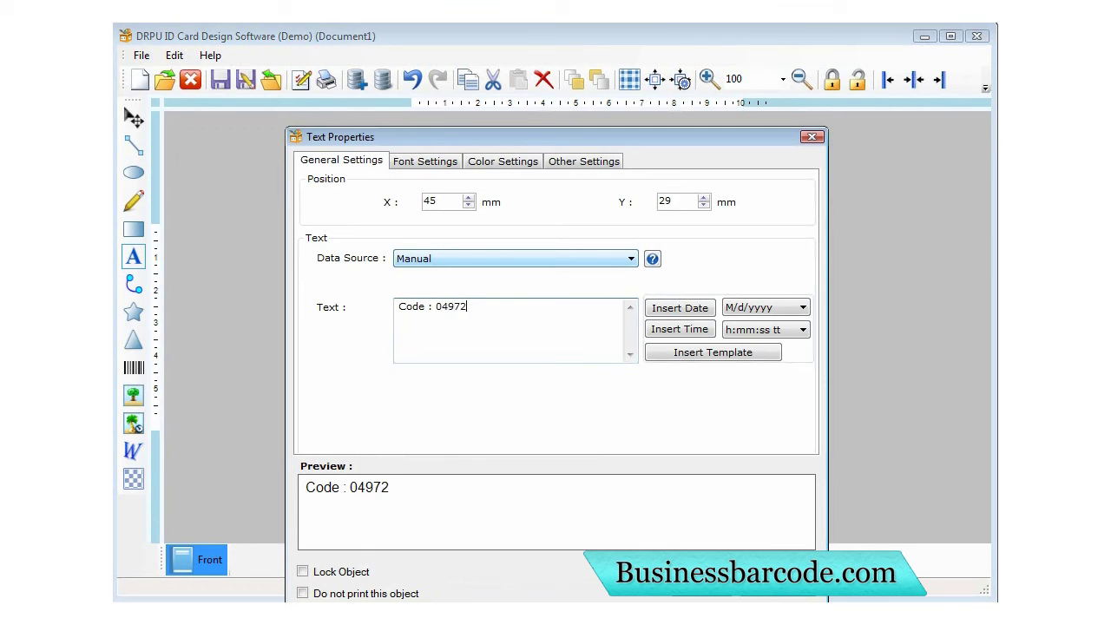
{"action": "key", "text": "Return"}
{"action": "left_click_drag", "start_coordinate": [623, 329], "coordinate": [624, 327]}
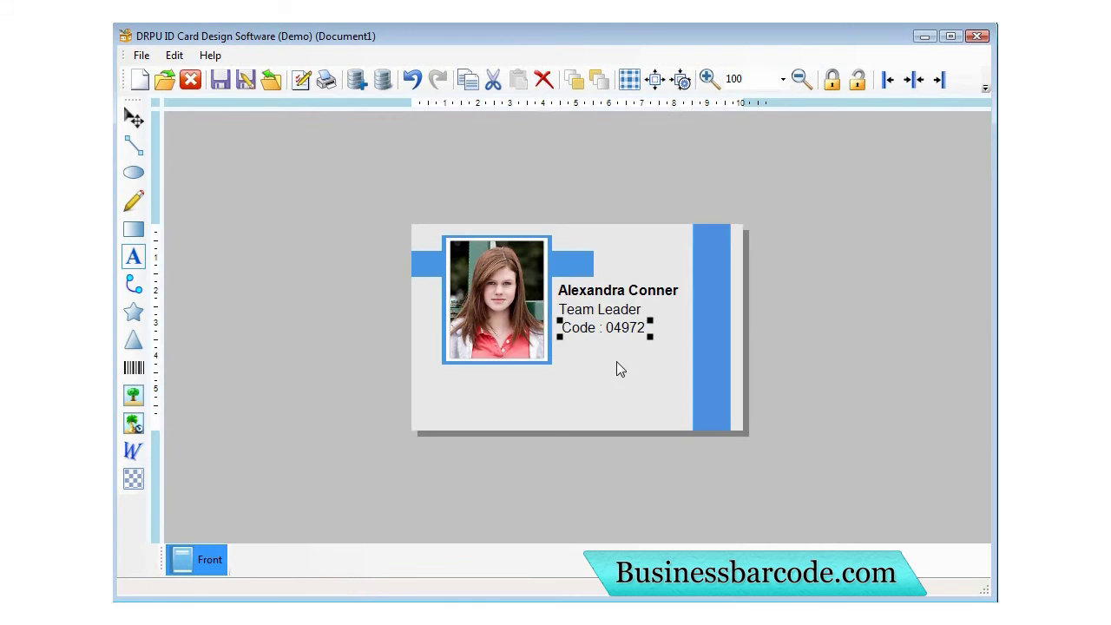
Duplicate the code text and move the copy to the card's lower left.
{"action": "right_click", "coordinate": [607, 328]}
{"action": "left_click", "coordinate": [640, 353]}
{"action": "right_click", "coordinate": [575, 376]}
{"action": "left_click", "coordinate": [615, 426]}
{"action": "left_click_drag", "start_coordinate": [620, 344], "coordinate": [493, 414]}
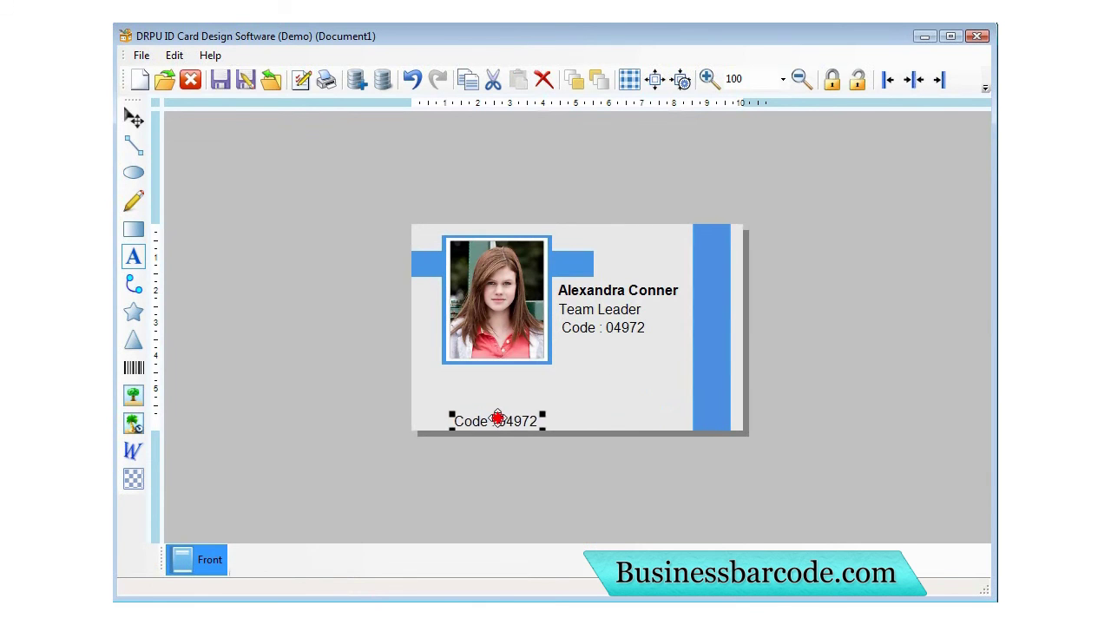
Change the lower-left copy to 'Authorised Signature' at font size 9.
{"action": "double_click", "coordinate": [496, 416]}
{"action": "left_click_drag", "start_coordinate": [573, 137], "coordinate": [576, 127]}
{"action": "left_click_drag", "start_coordinate": [472, 297], "coordinate": [392, 297]}
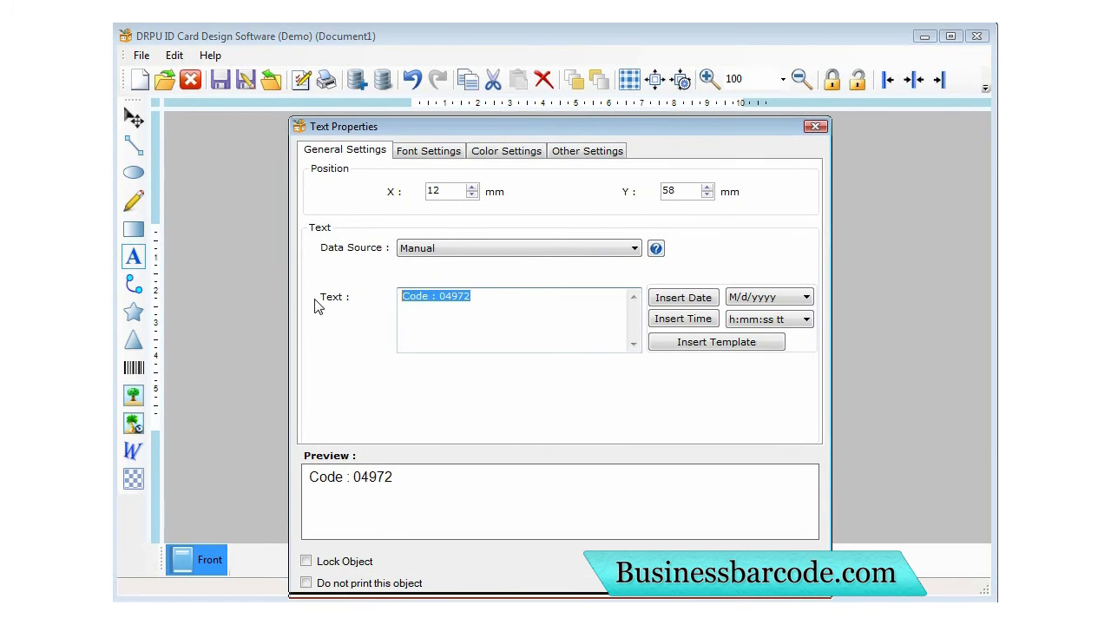
{"action": "type", "text": "Authorised Signature"}
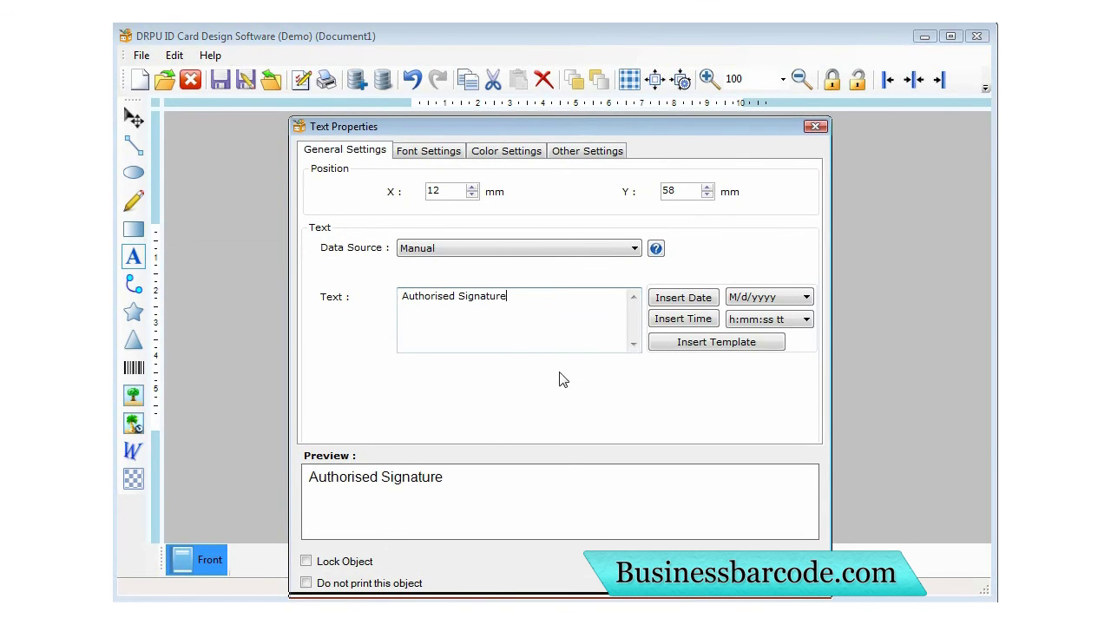
{"action": "left_click", "coordinate": [461, 152]}
{"action": "left_click", "coordinate": [660, 281]}
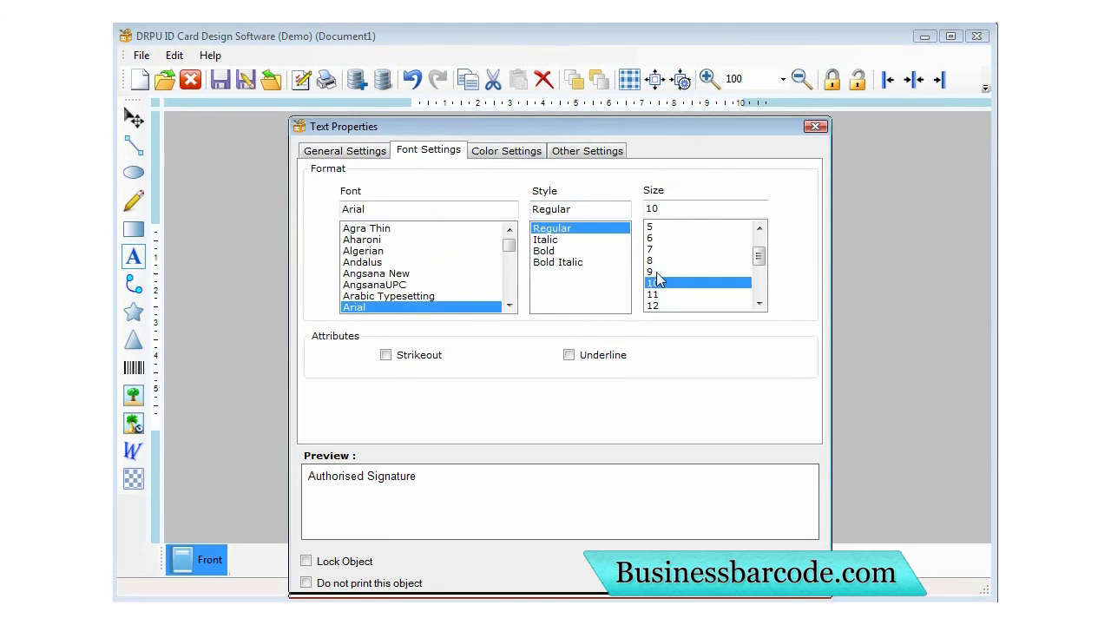
{"action": "left_click", "coordinate": [658, 272]}
{"action": "key", "text": "Return"}
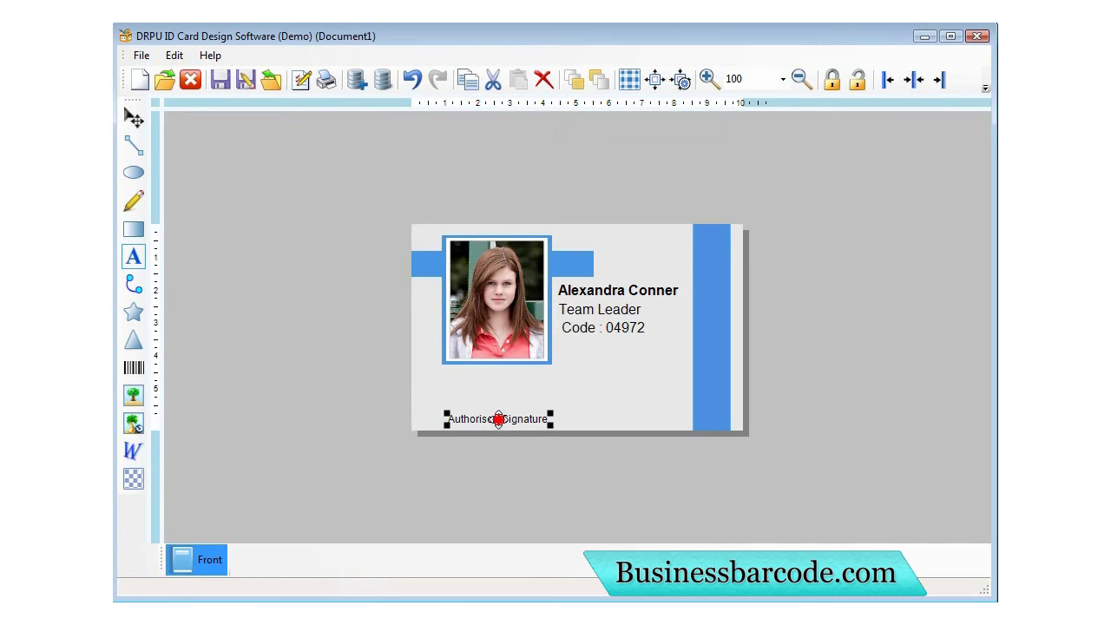
{"action": "left_click", "coordinate": [133, 368]}
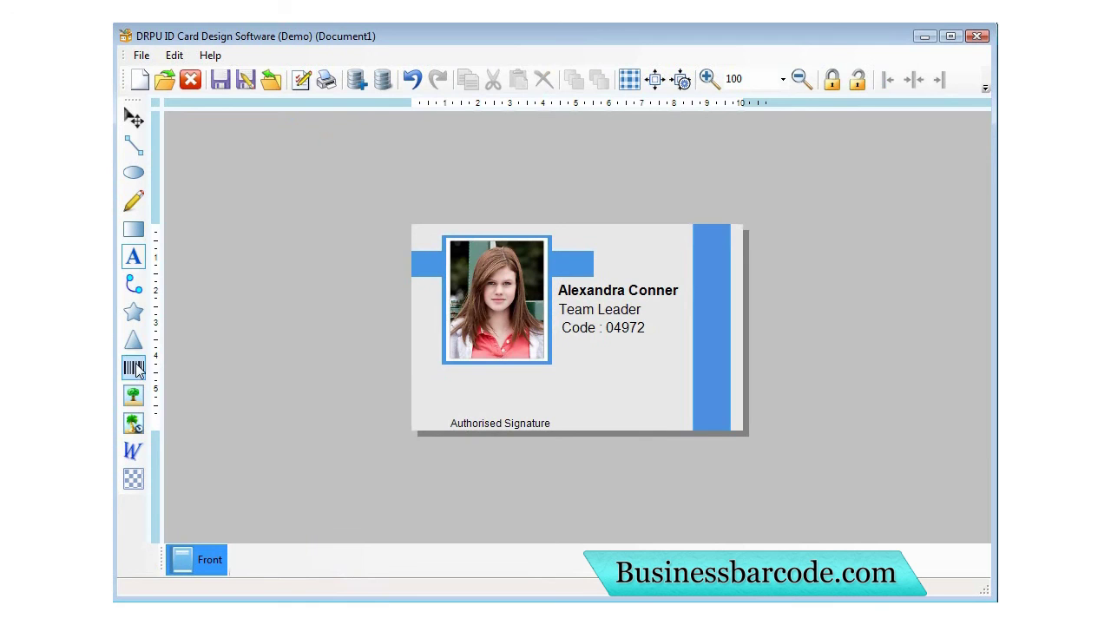
Place a barcode below the code line beside the photo and set its value to 04972.
{"action": "left_click", "coordinate": [640, 374]}
{"action": "left_click_drag", "start_coordinate": [638, 391], "coordinate": [659, 369]}
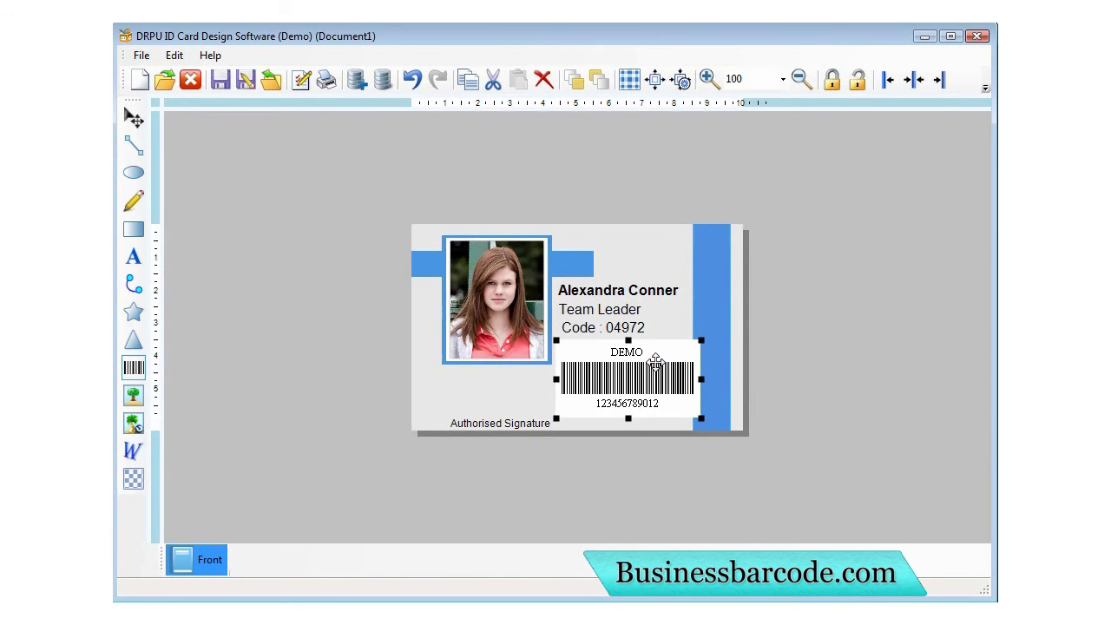
{"action": "double_click", "coordinate": [655, 362]}
{"action": "left_click_drag", "start_coordinate": [664, 85], "coordinate": [791, 35]}
{"action": "left_click", "coordinate": [366, 153]}
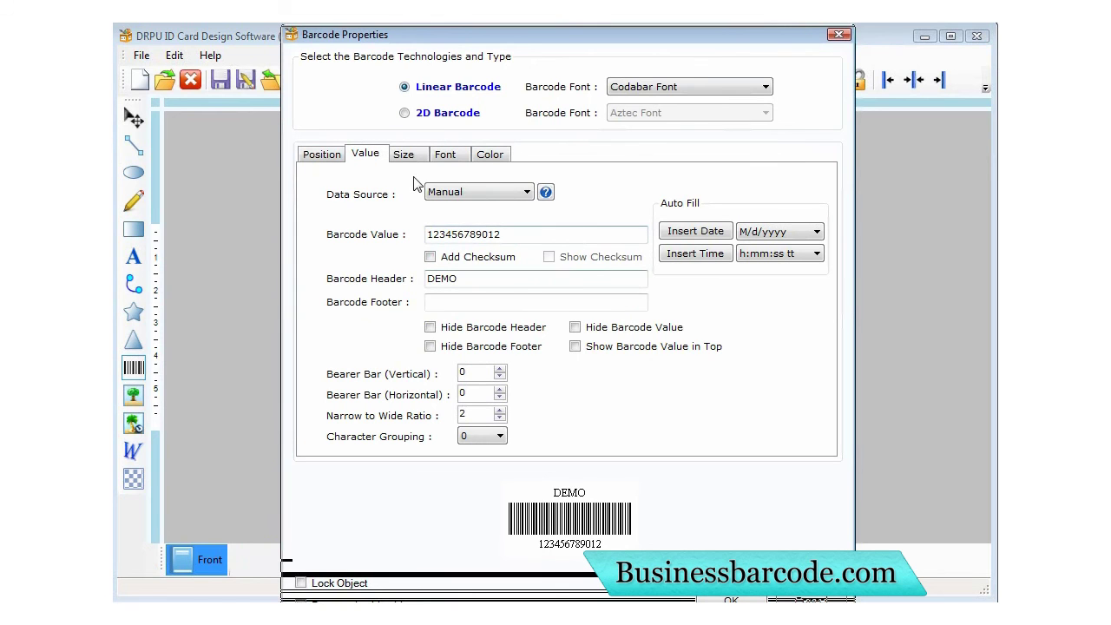
{"action": "left_click_drag", "start_coordinate": [519, 236], "coordinate": [302, 227]}
{"action": "type", "text": "04972"}
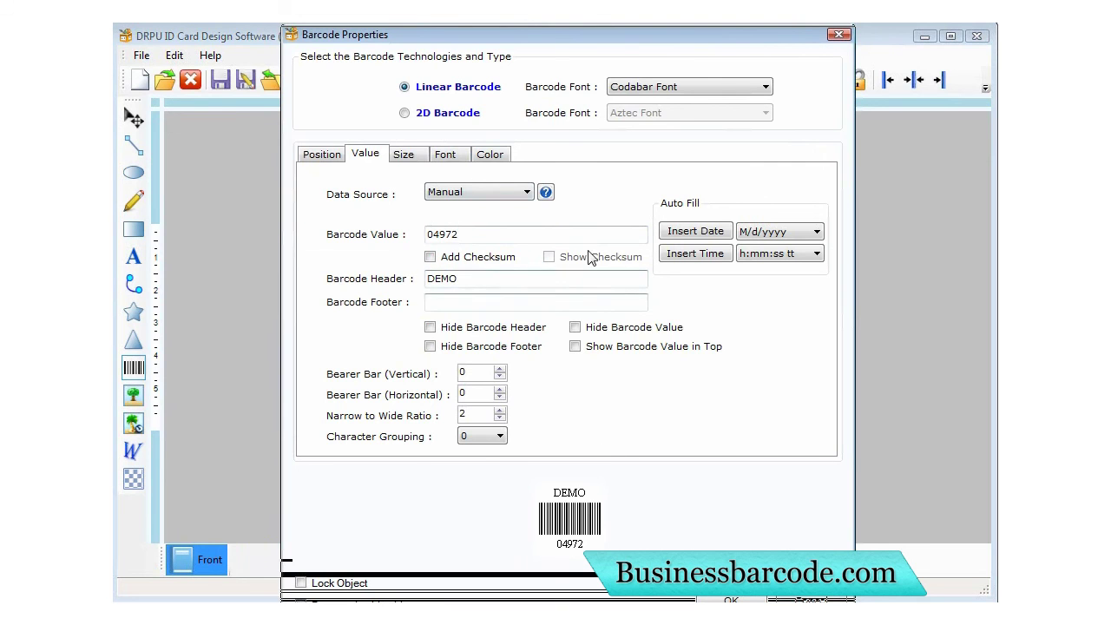
{"action": "left_click", "coordinate": [610, 387]}
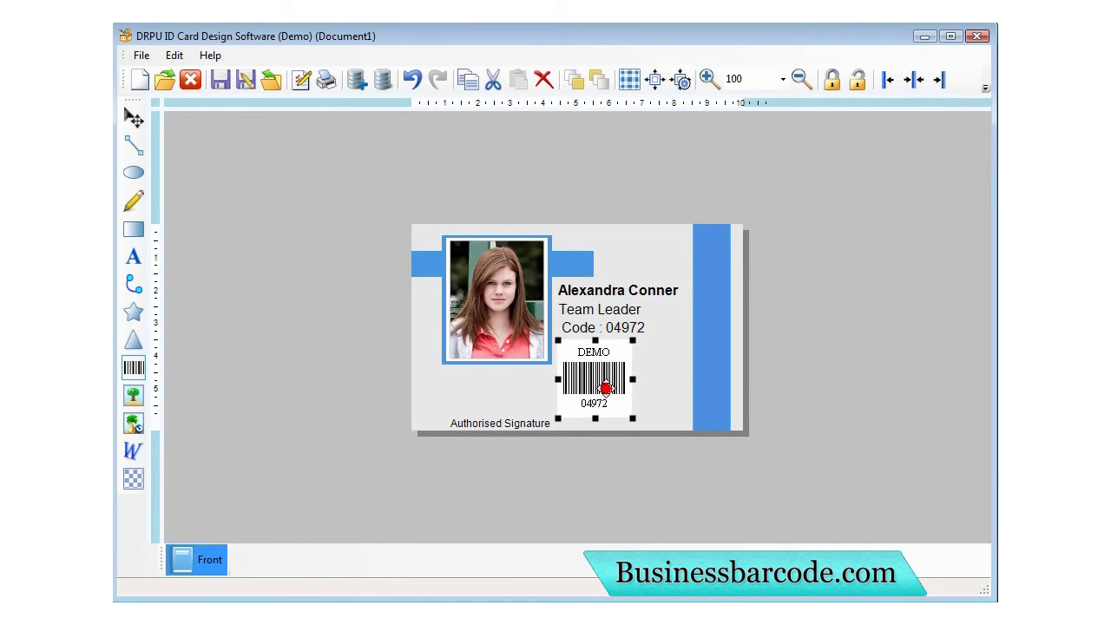
{"action": "left_click", "coordinate": [685, 372]}
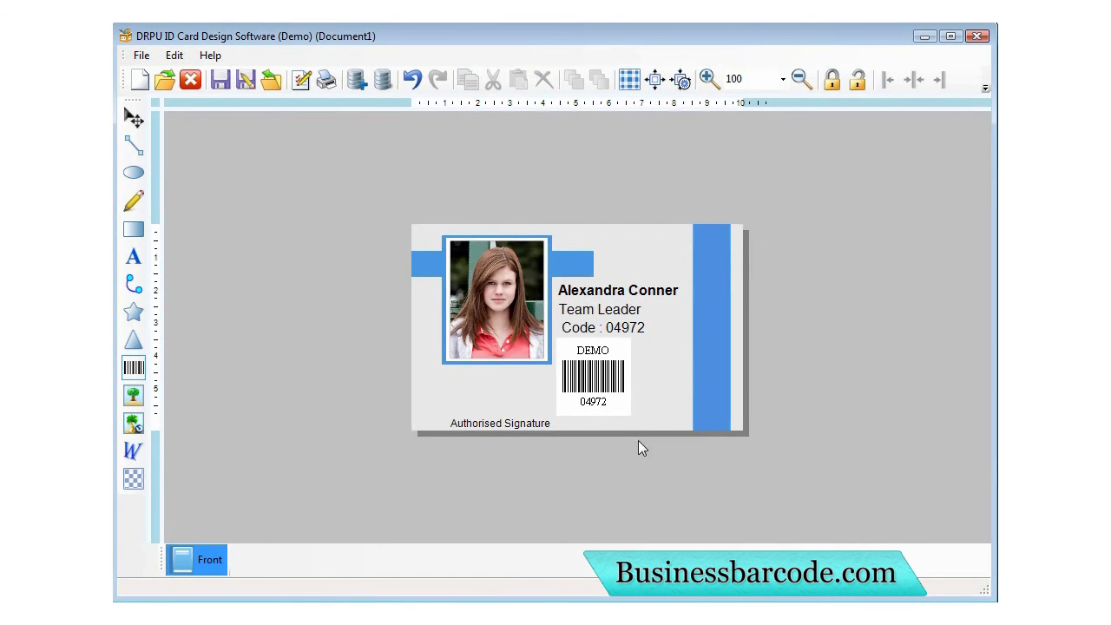
Save the card design as my_ID_card.
{"action": "left_click", "coordinate": [141, 54]}
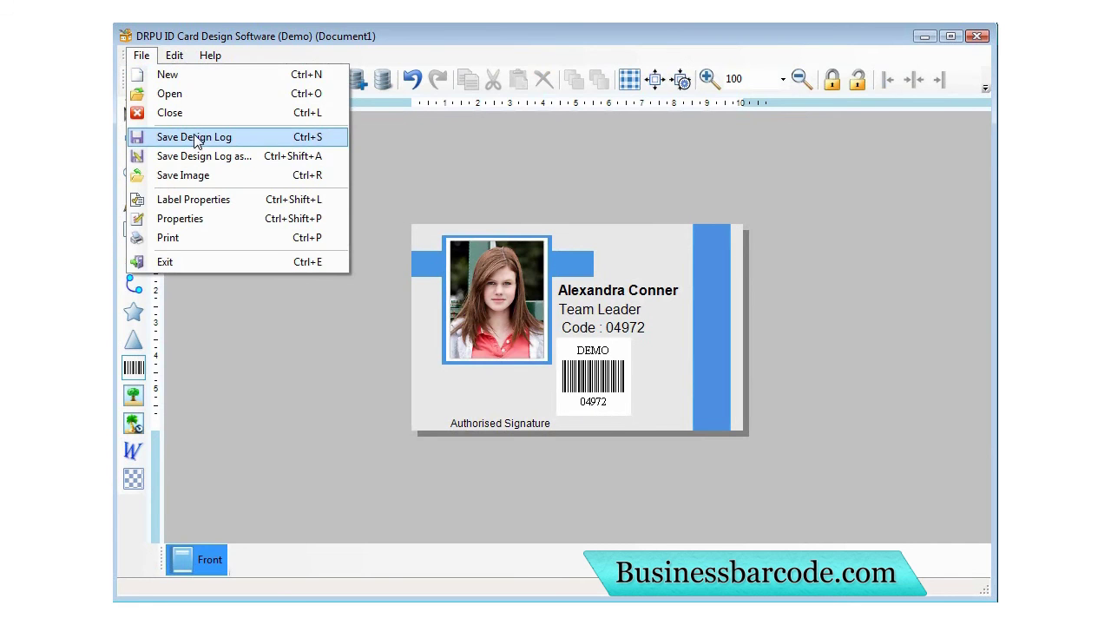
{"action": "left_click", "coordinate": [196, 139]}
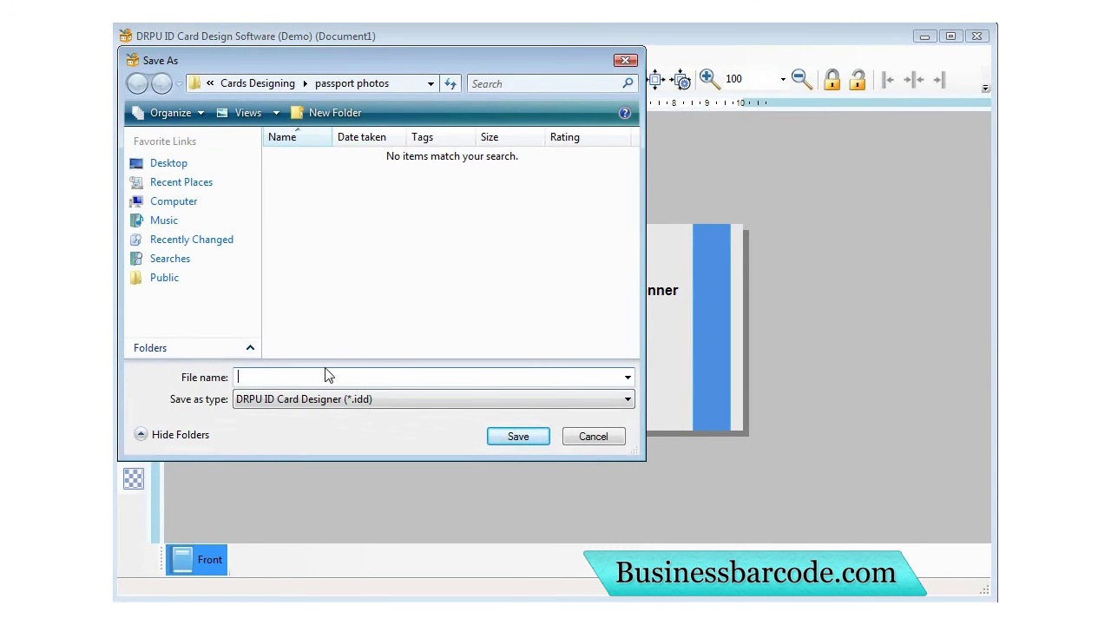
{"action": "type", "text": "my_ID_card"}
{"action": "left_click", "coordinate": [521, 437]}
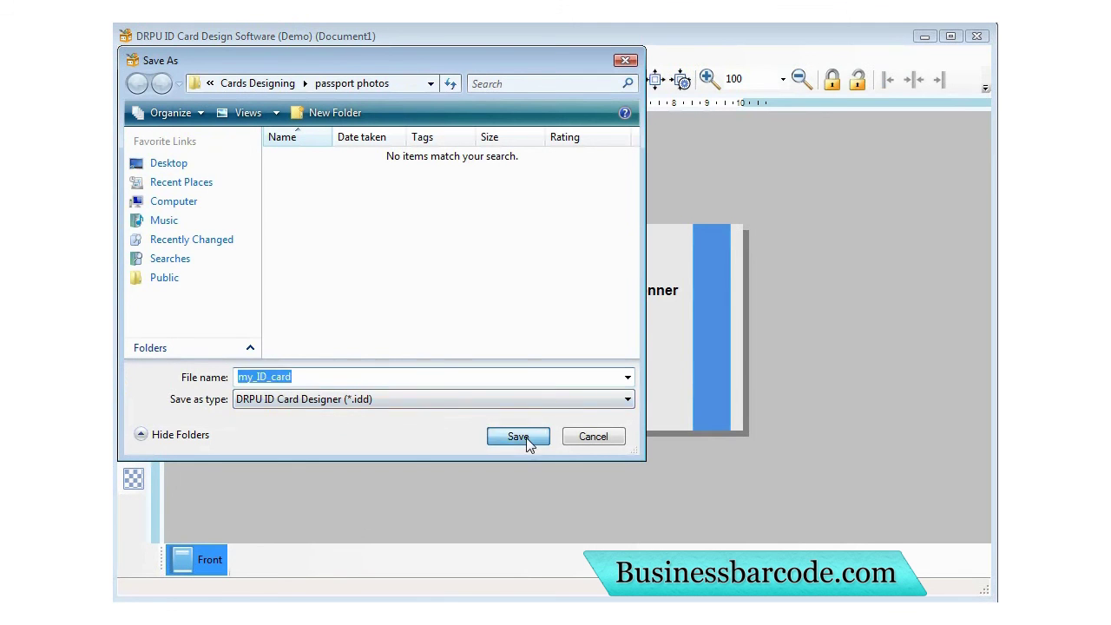
Print-preview the card at 150% zoom, then close the preview and print settings.
{"action": "left_click", "coordinate": [142, 54]}
{"action": "left_click", "coordinate": [201, 237]}
{"action": "left_click", "coordinate": [265, 531]}
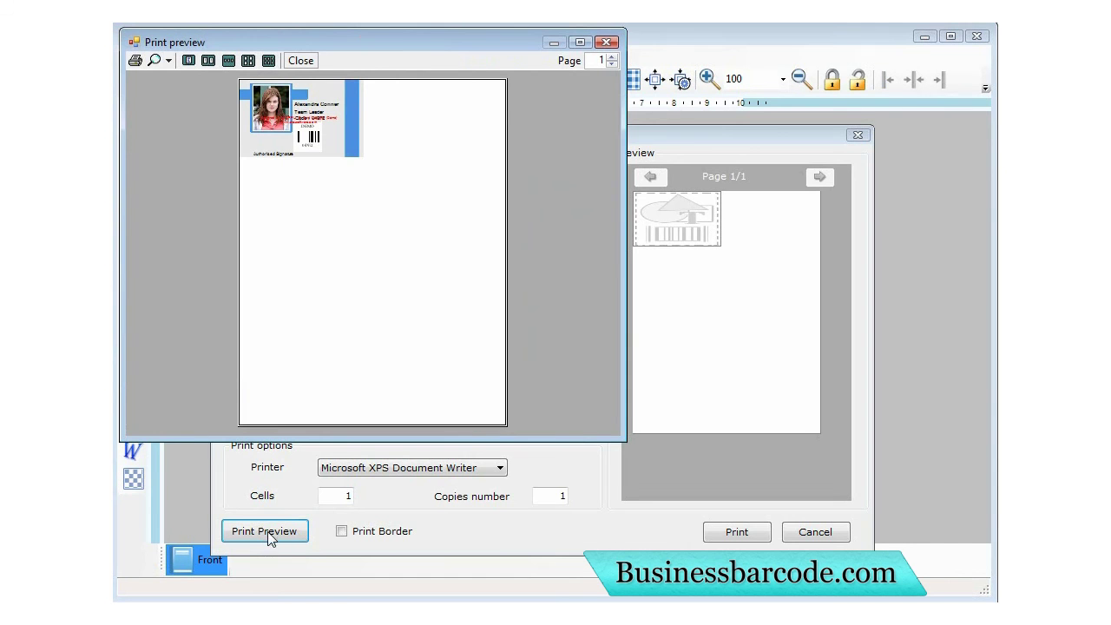
{"action": "left_click", "coordinate": [168, 60]}
{"action": "left_click", "coordinate": [187, 136]}
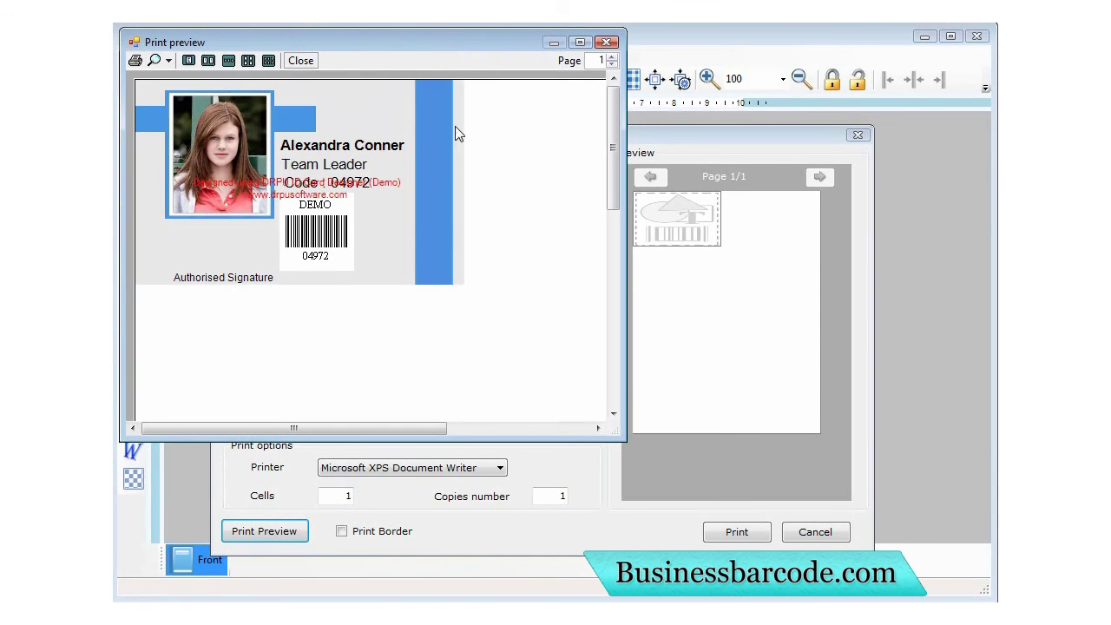
{"action": "left_click", "coordinate": [607, 41]}
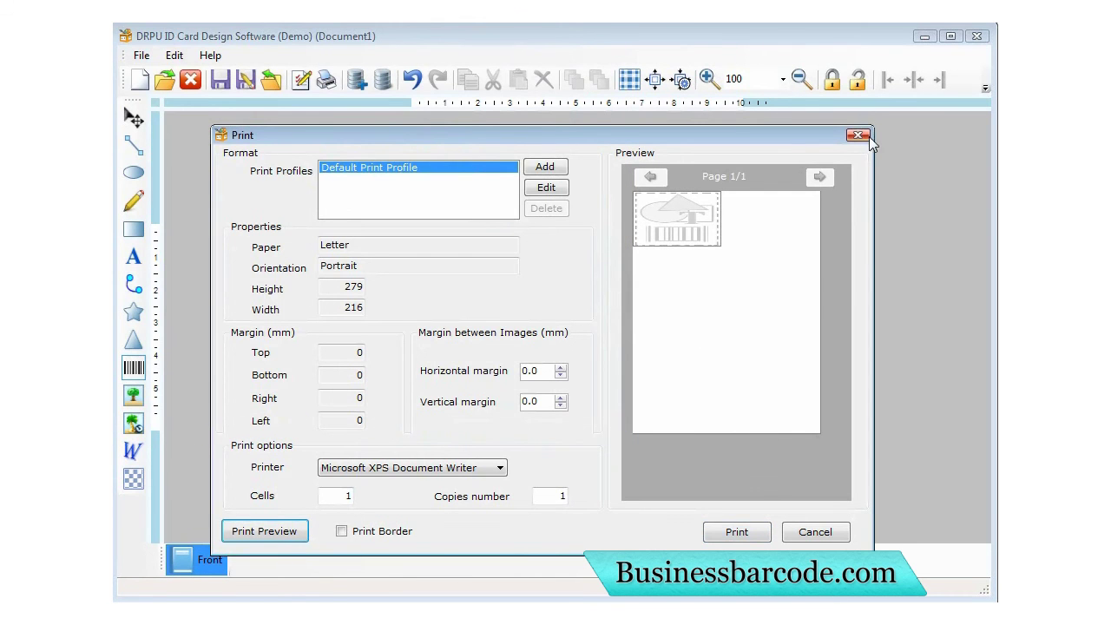
{"action": "left_click", "coordinate": [857, 136]}
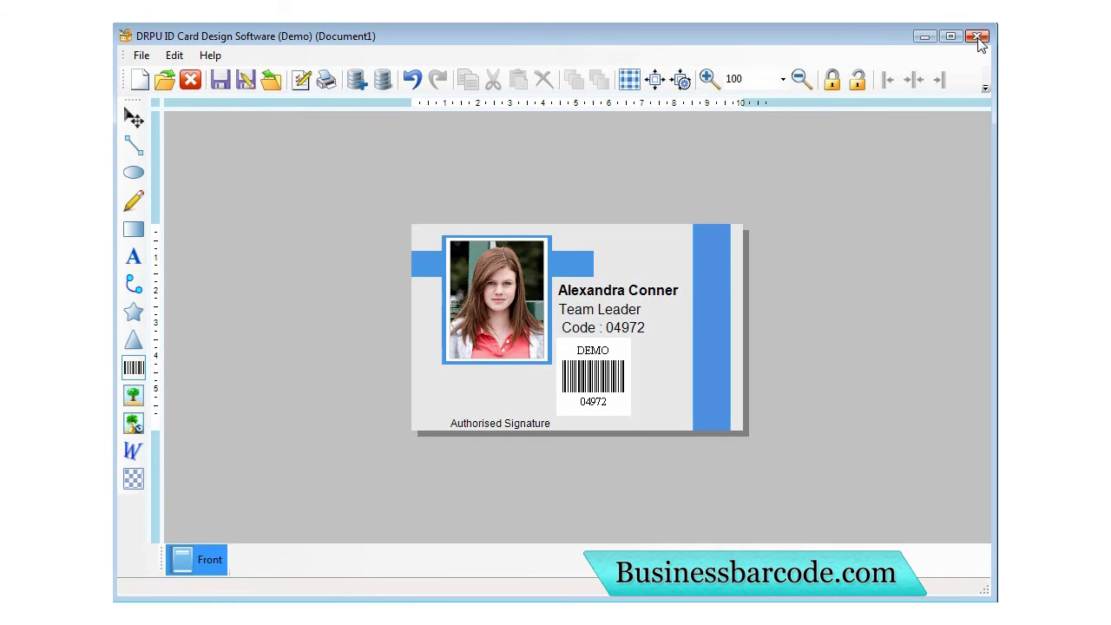